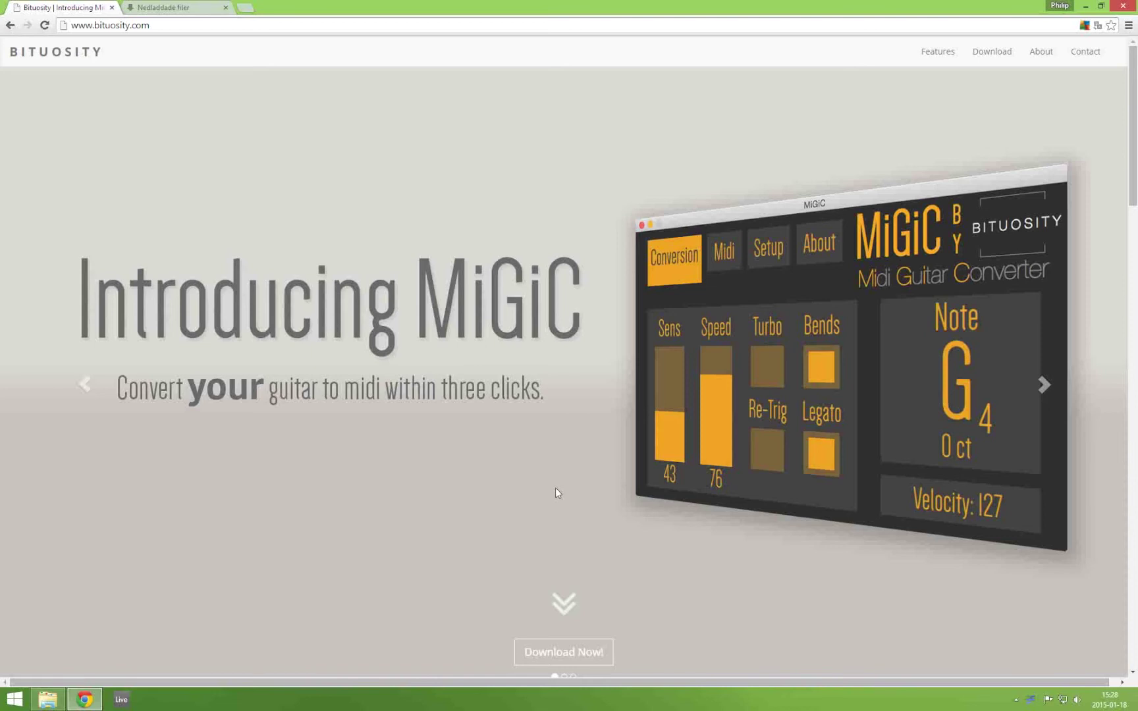
Step: Download the MiGiC Beta 1 installer for Windows from the Bituosity site and keep the flagged file
scroll(561, 540, down, 3)
click(567, 478)
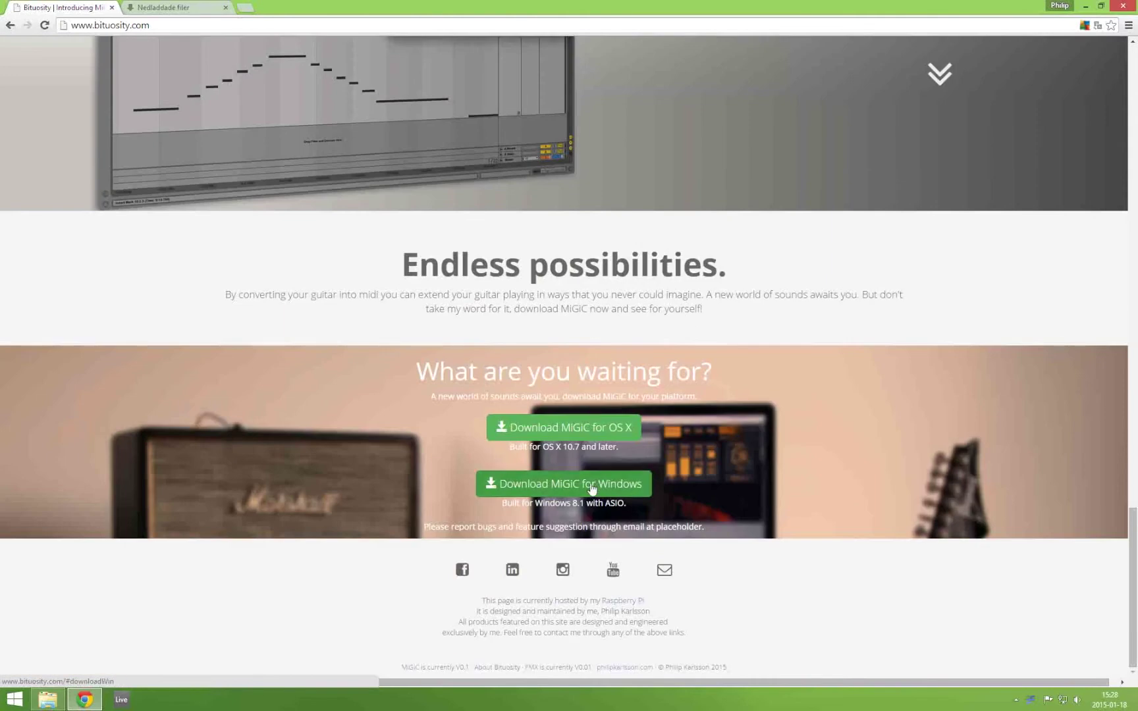
click(591, 488)
click(461, 337)
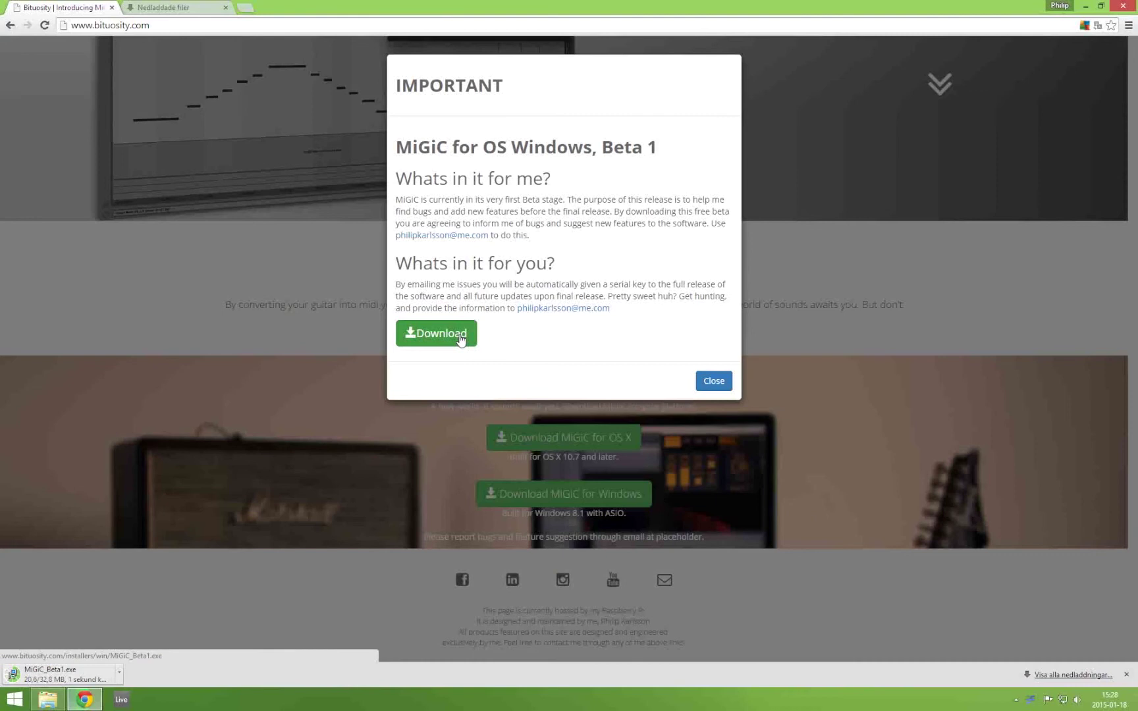
click(712, 380)
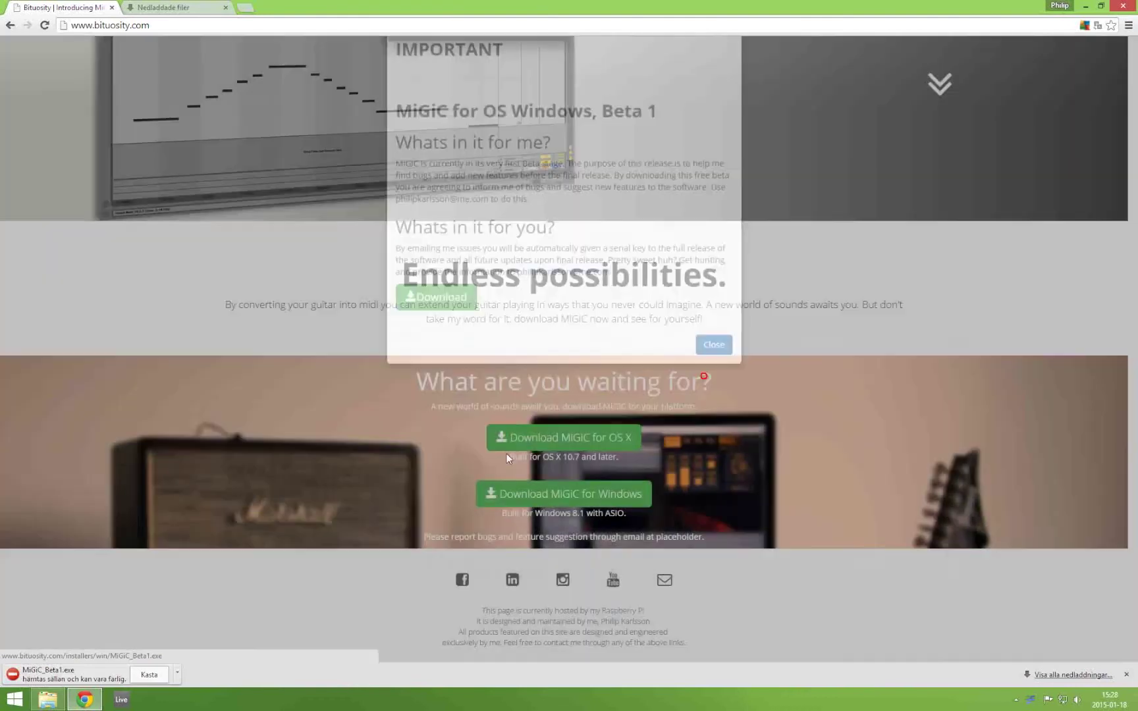
click(177, 674)
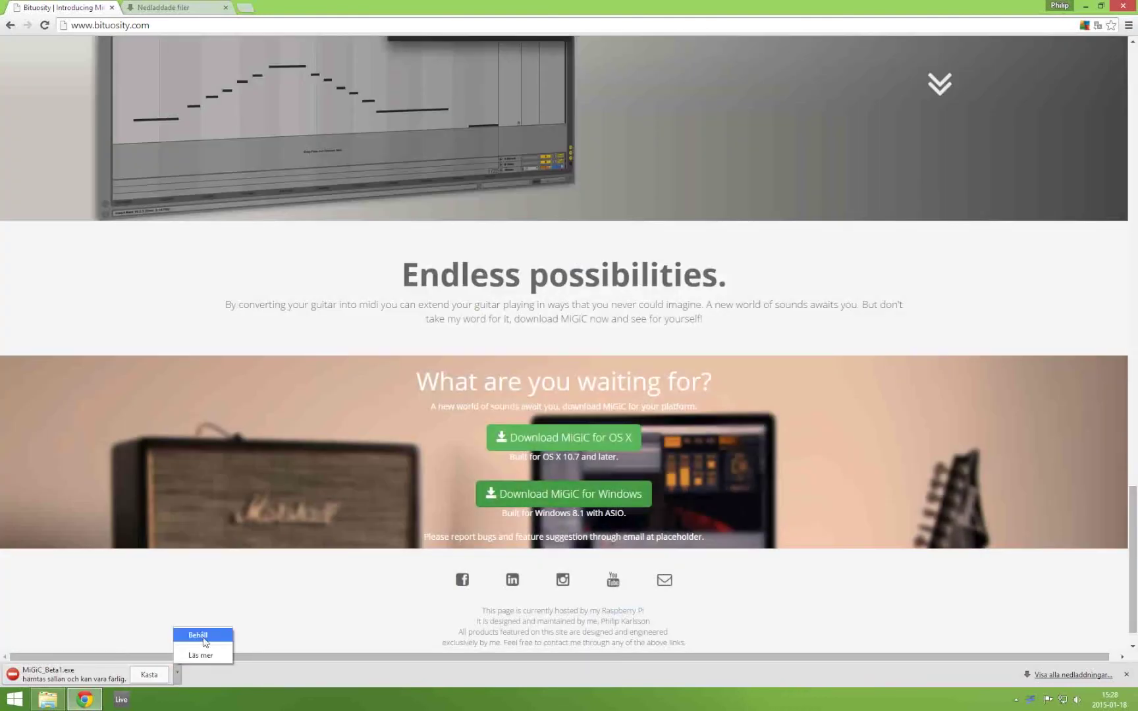
click(201, 635)
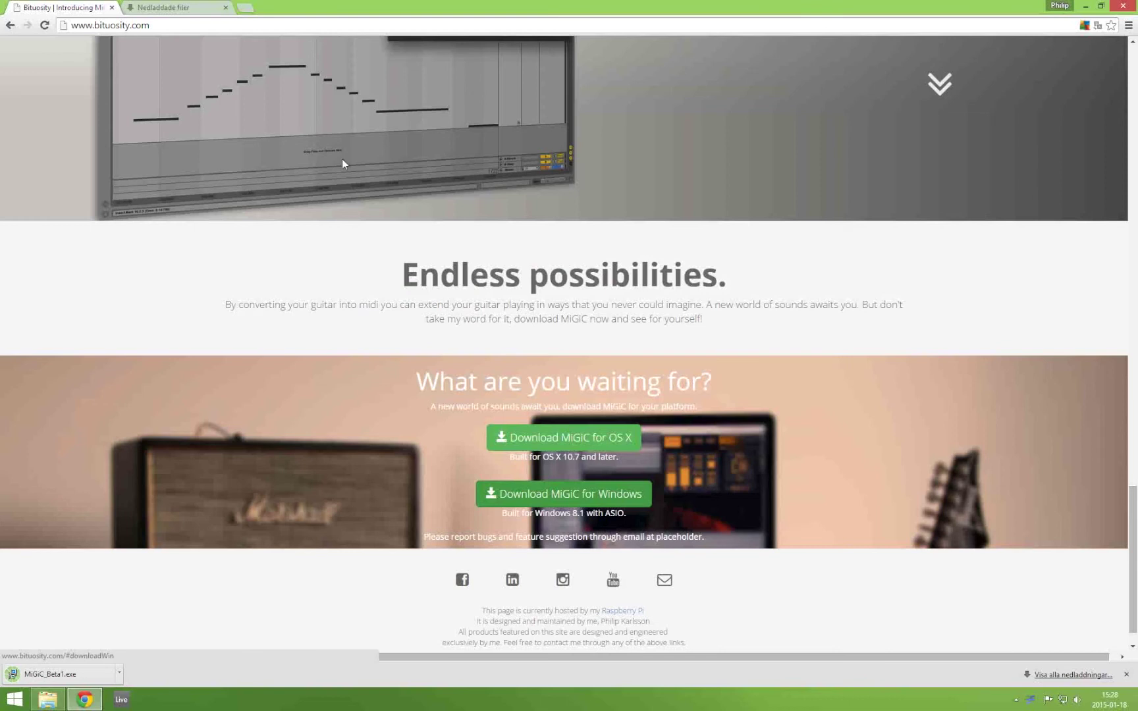
Step: Show the downloaded MiGiC_Beta1.exe in its folder and run it despite the SmartScreen block
click(156, 6)
click(131, 113)
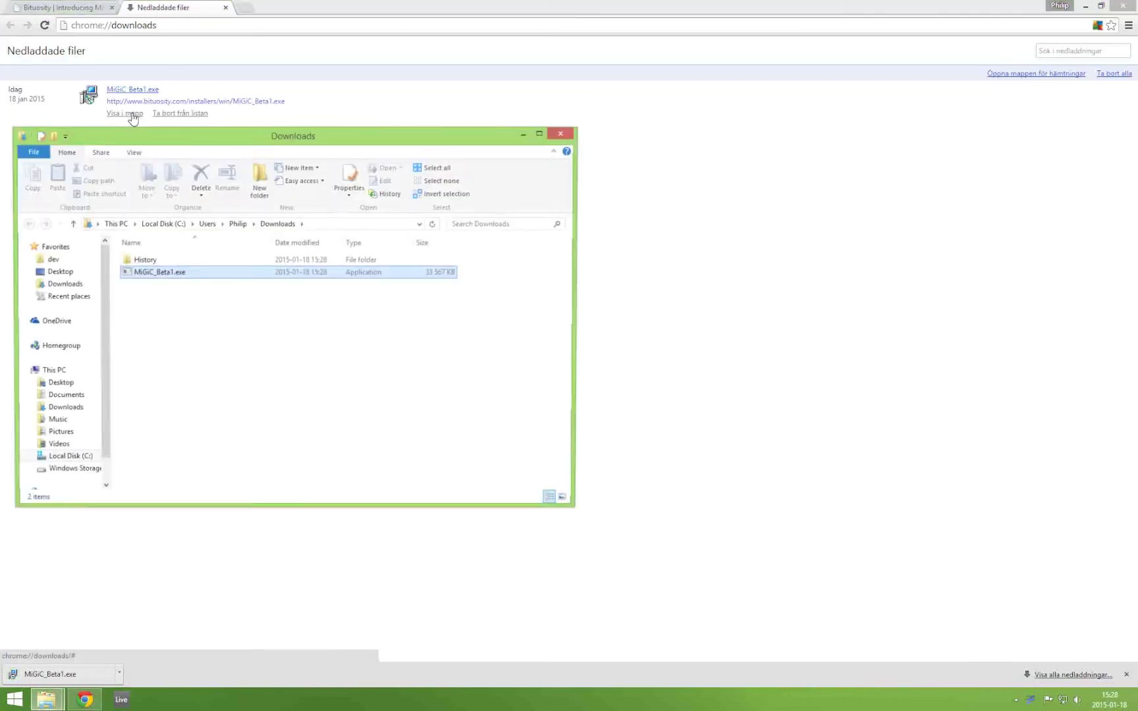
double_click(173, 274)
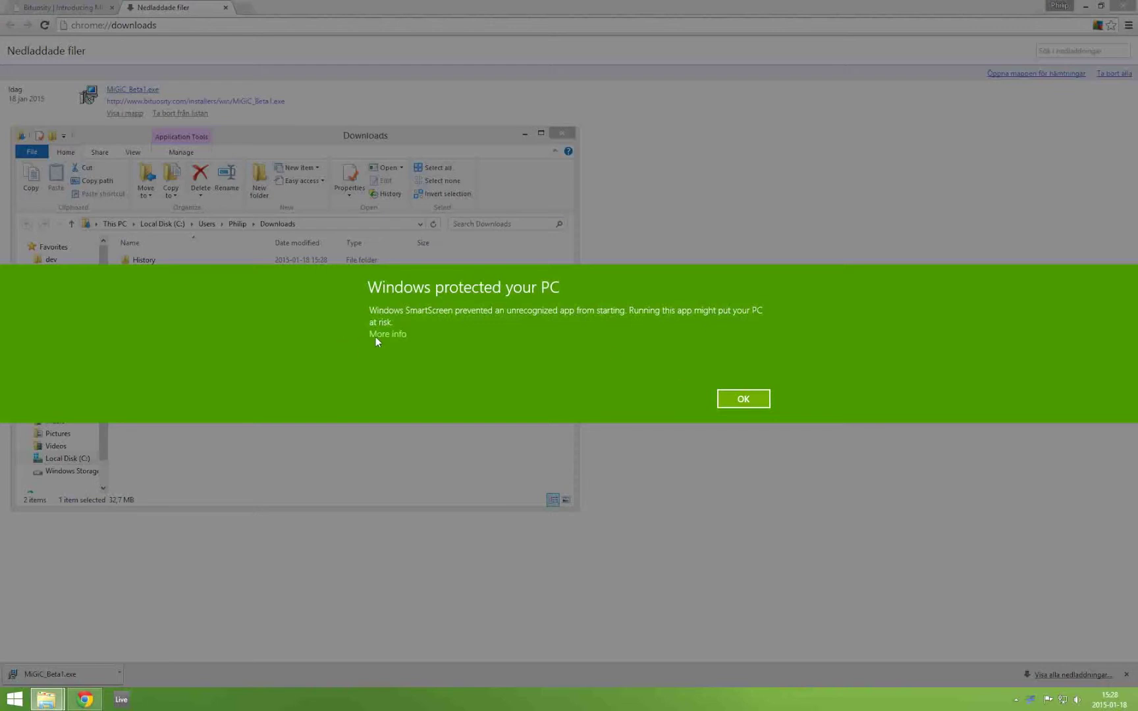
click(378, 335)
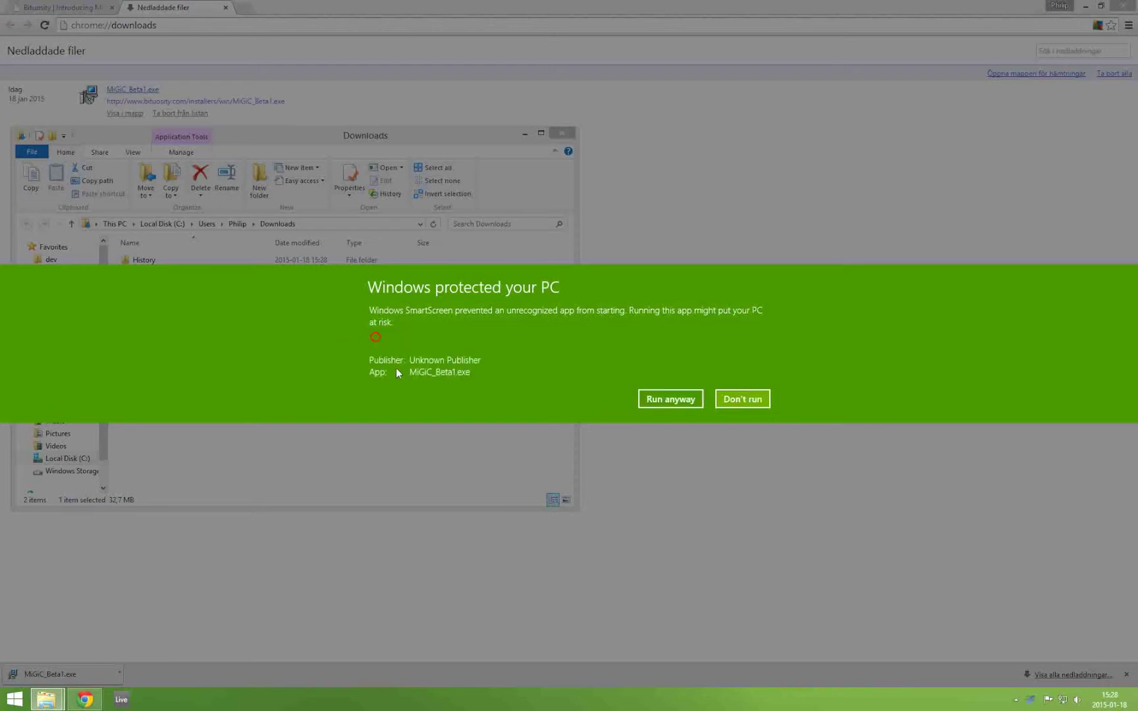
click(664, 399)
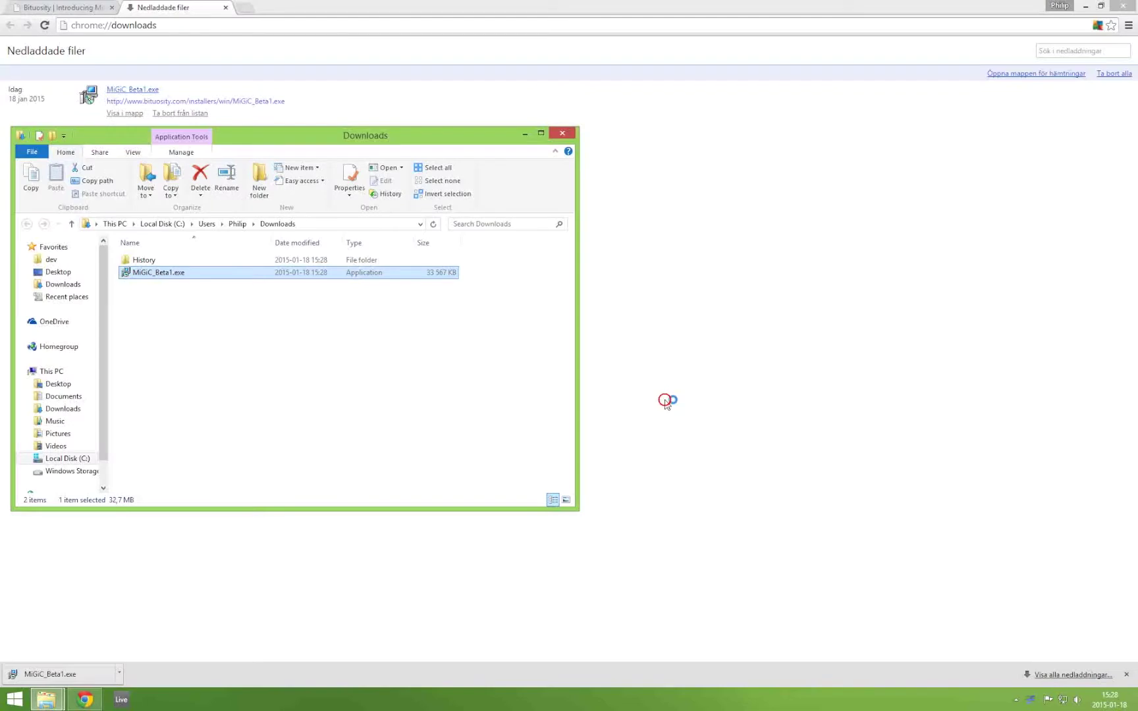
Step: Install MiGiC in its default destination folder
click(644, 447)
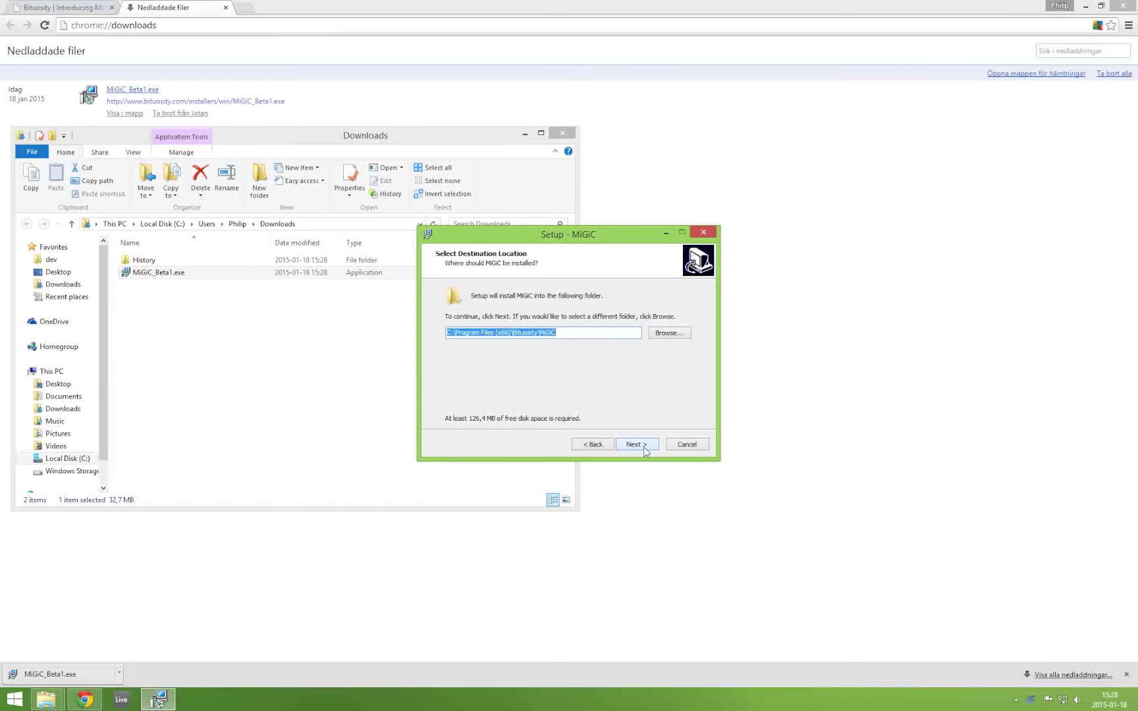
click(645, 448)
click(644, 446)
click(645, 446)
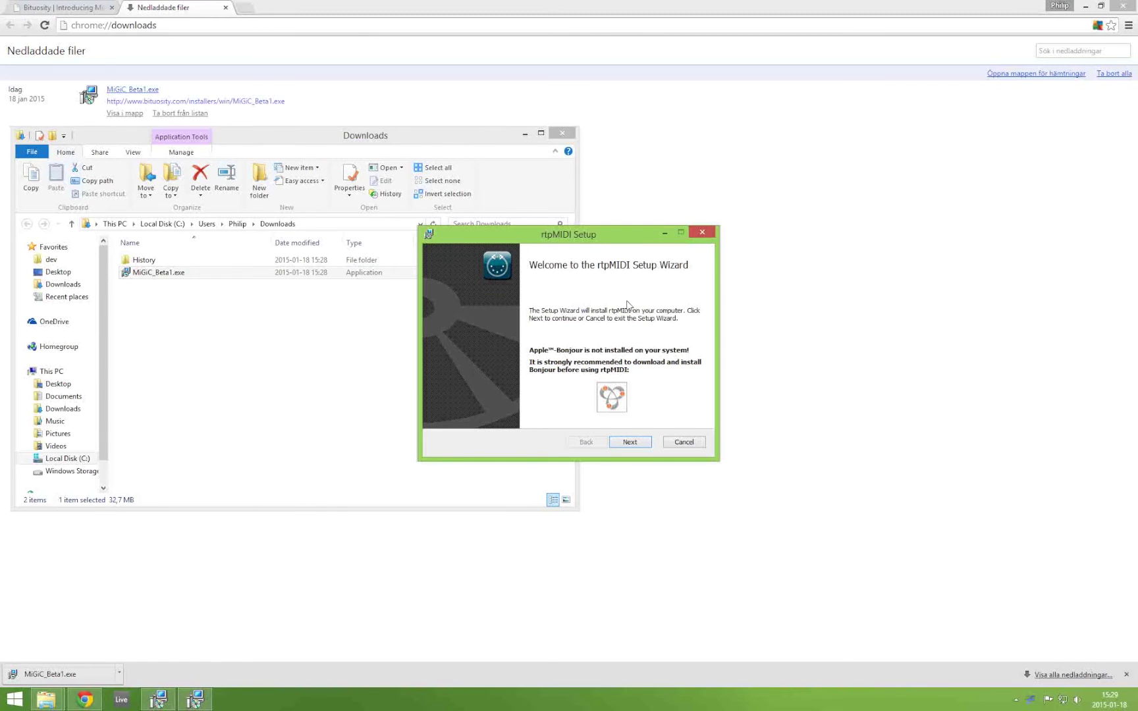
Step: Install rtpMIDI in its default folder with a desktop shortcut, accepting the licence agreement, and finish its setup wizard
click(630, 442)
drag(519, 326, 593, 325)
click(593, 325)
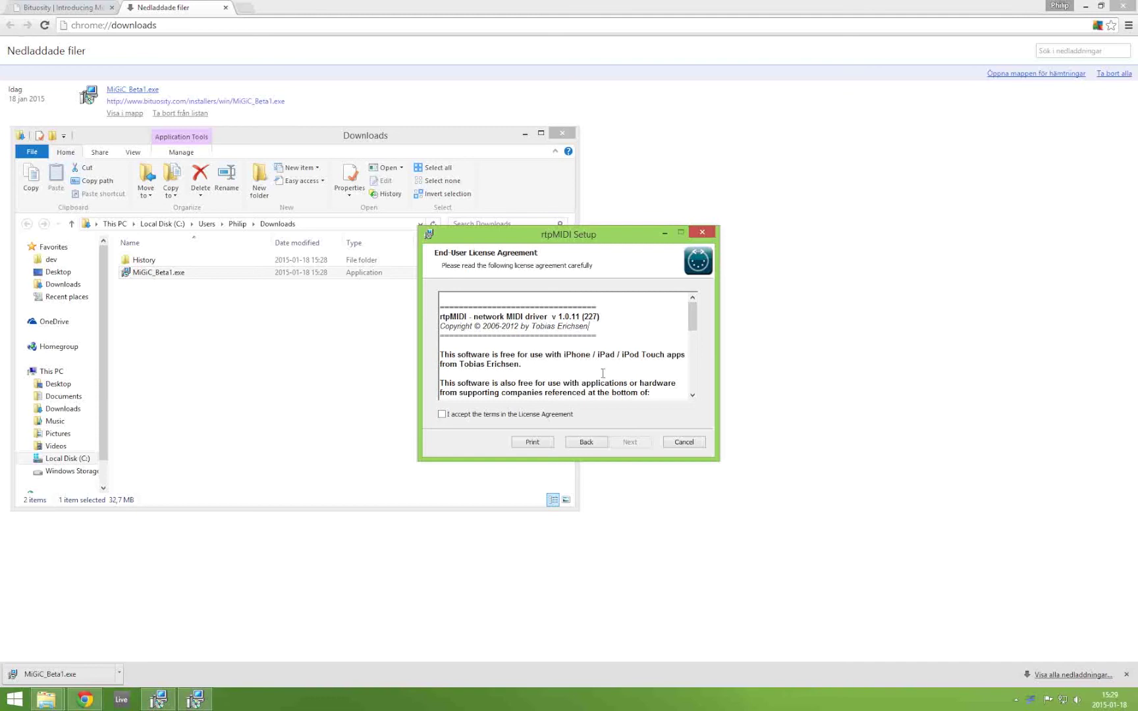
click(527, 415)
click(630, 441)
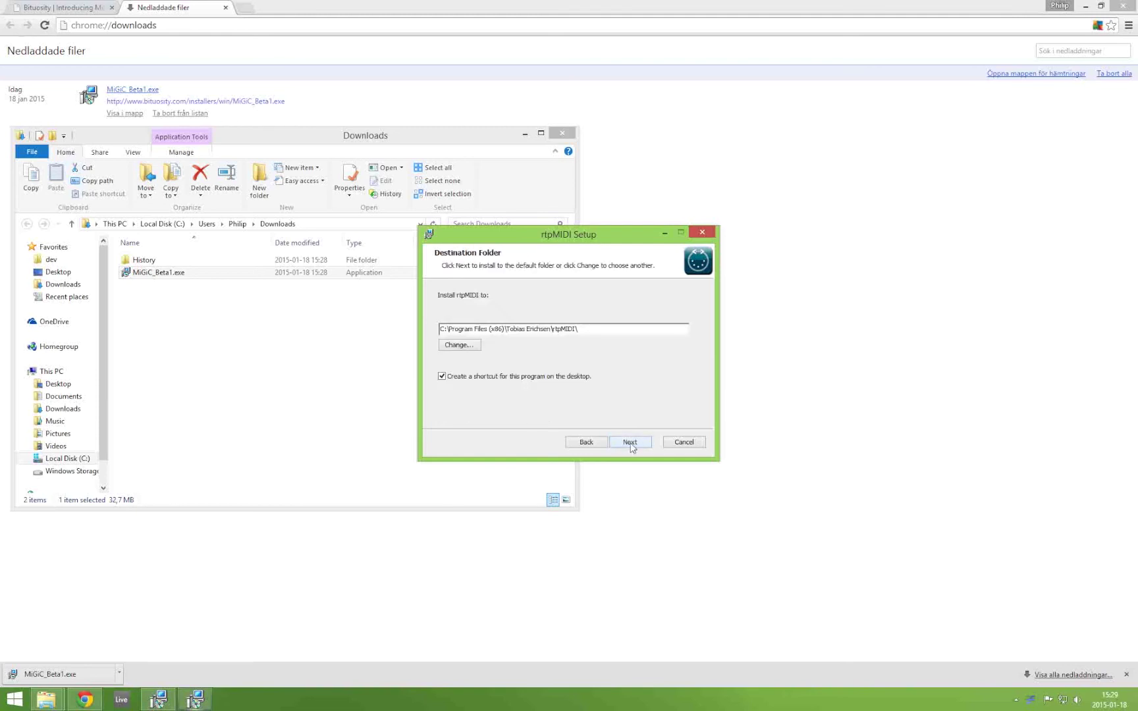
click(627, 442)
click(628, 442)
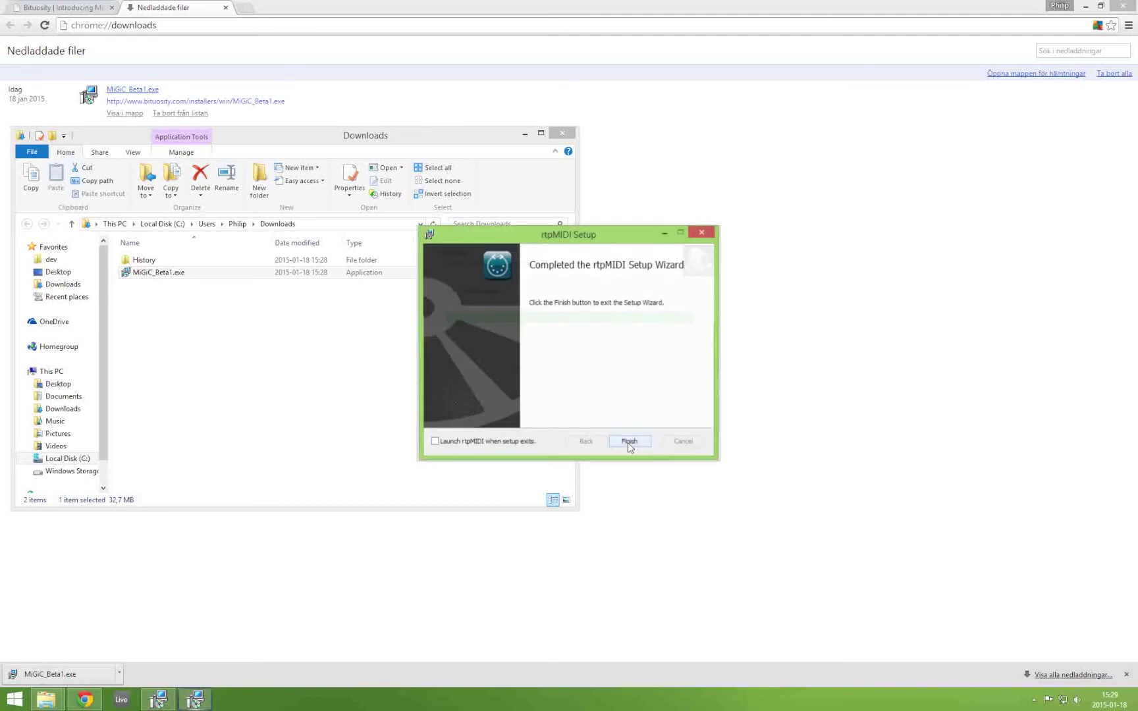
click(632, 441)
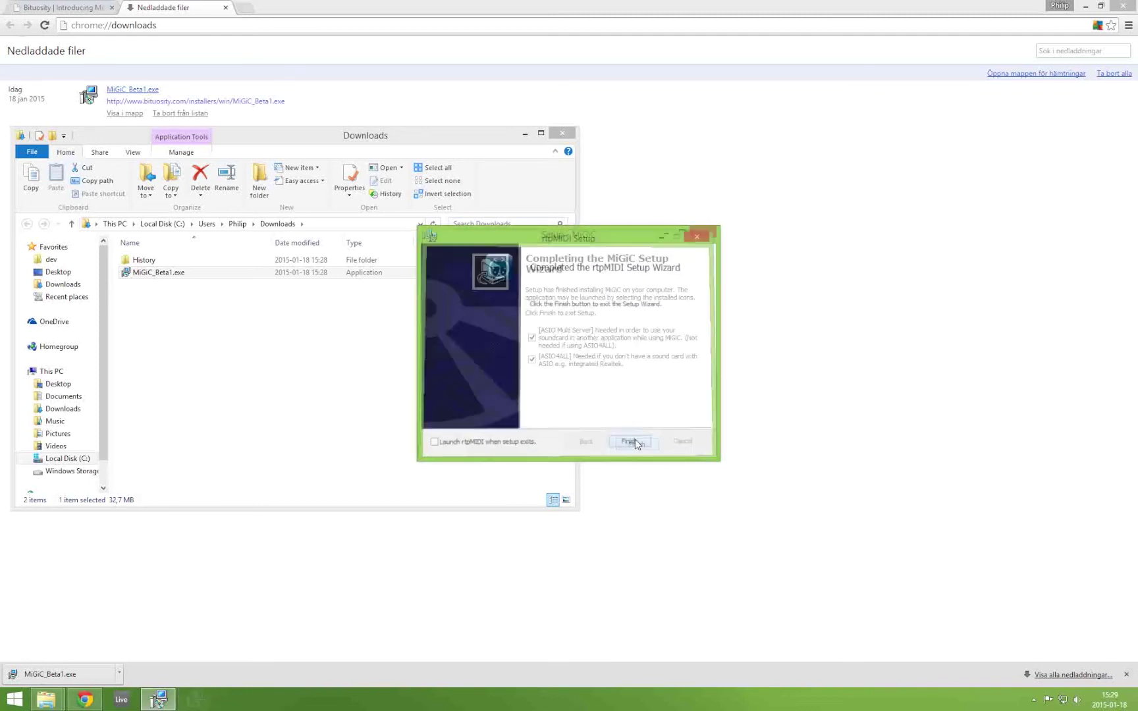
Step: Finish the MiGiC setup with only the ASIO4ALL option enabled, leaving out ASIO Multi Server
click(565, 340)
click(570, 360)
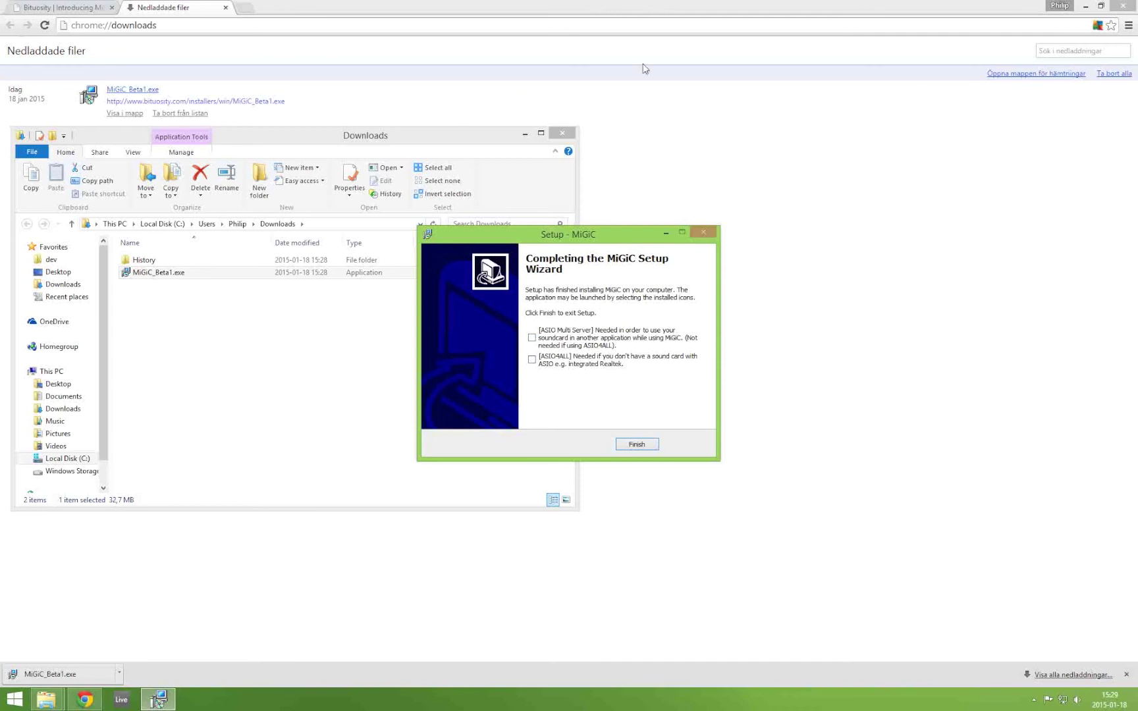
click(561, 341)
click(594, 341)
click(579, 364)
click(639, 445)
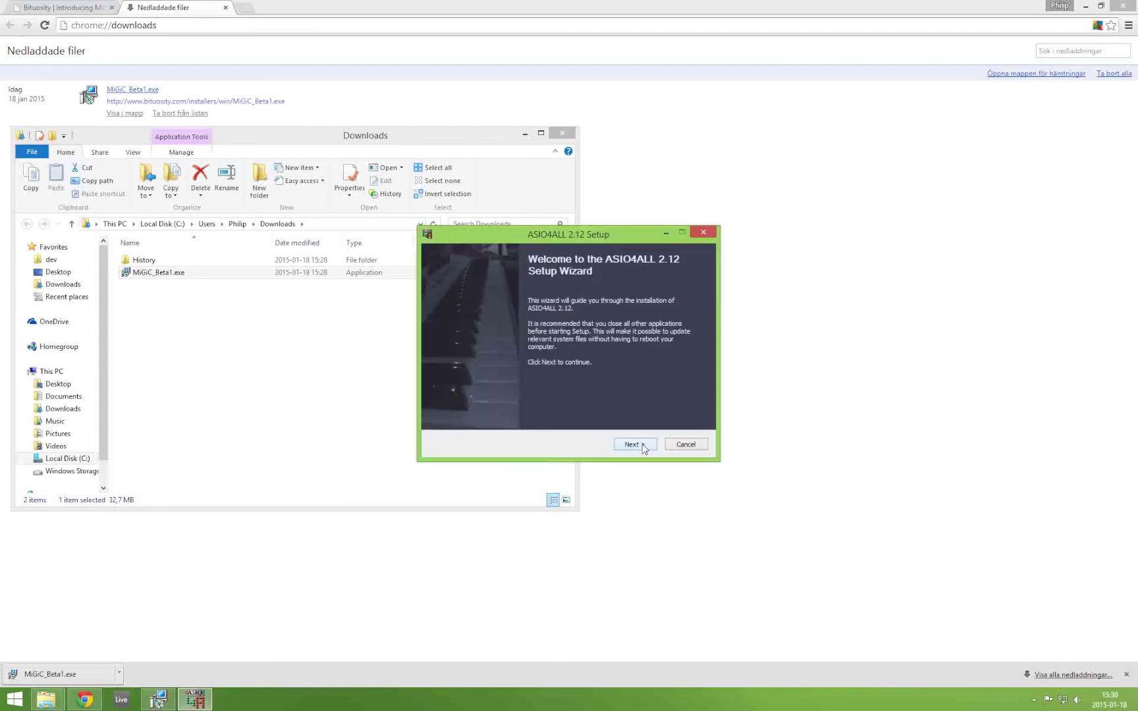
Step: Install ASIO4ALL 2.12 with the default component and folder, accepting the licence terms
click(639, 444)
click(502, 413)
click(619, 446)
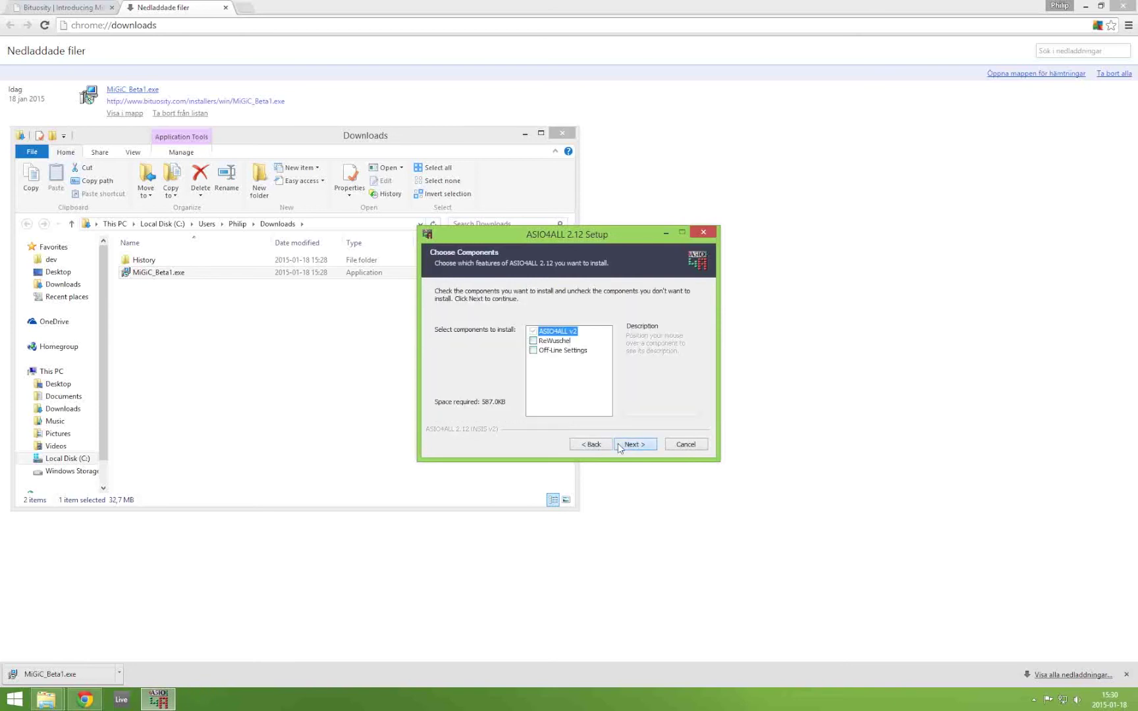
click(639, 444)
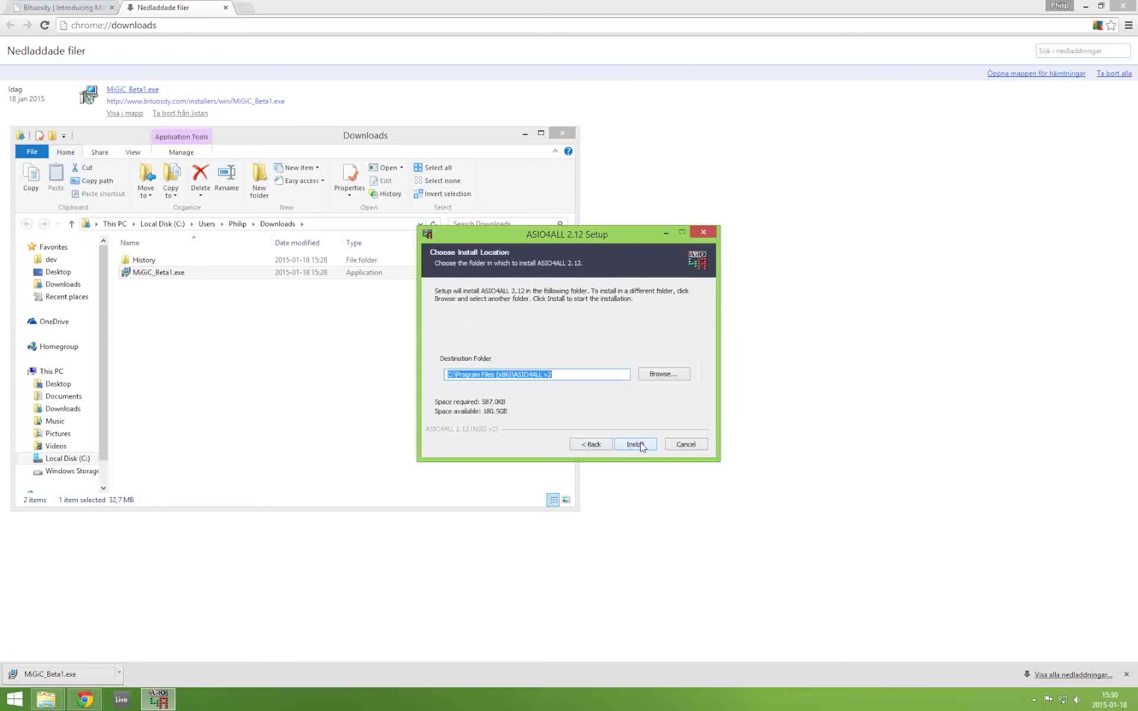
click(639, 444)
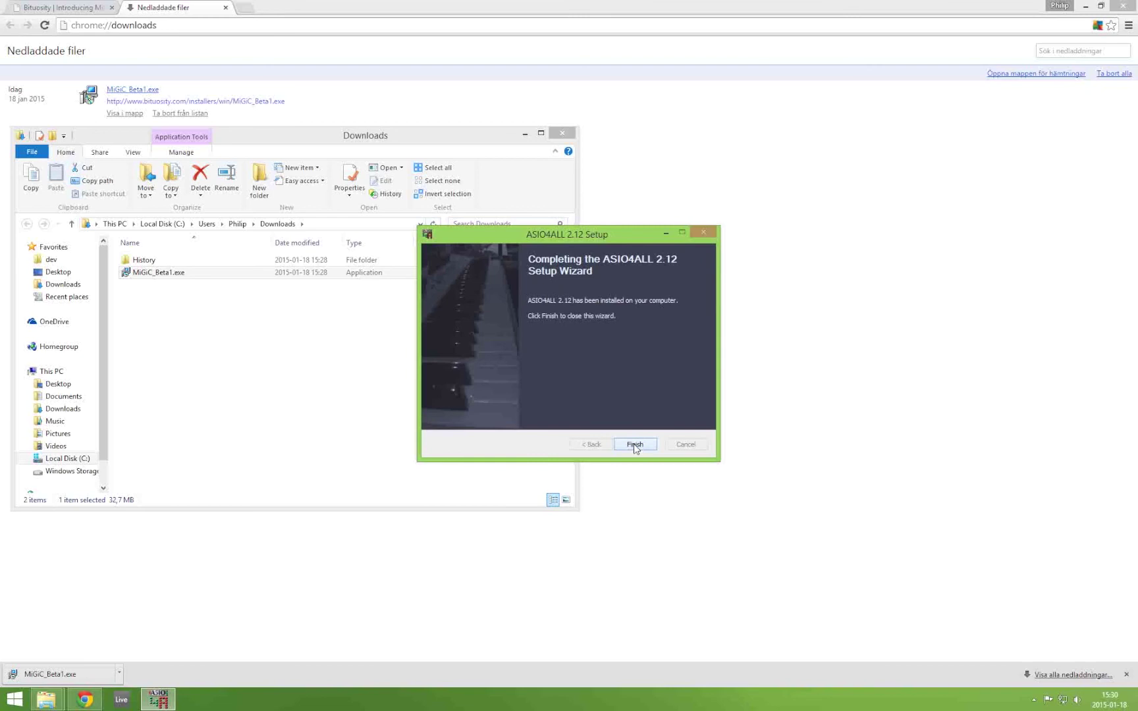
click(634, 445)
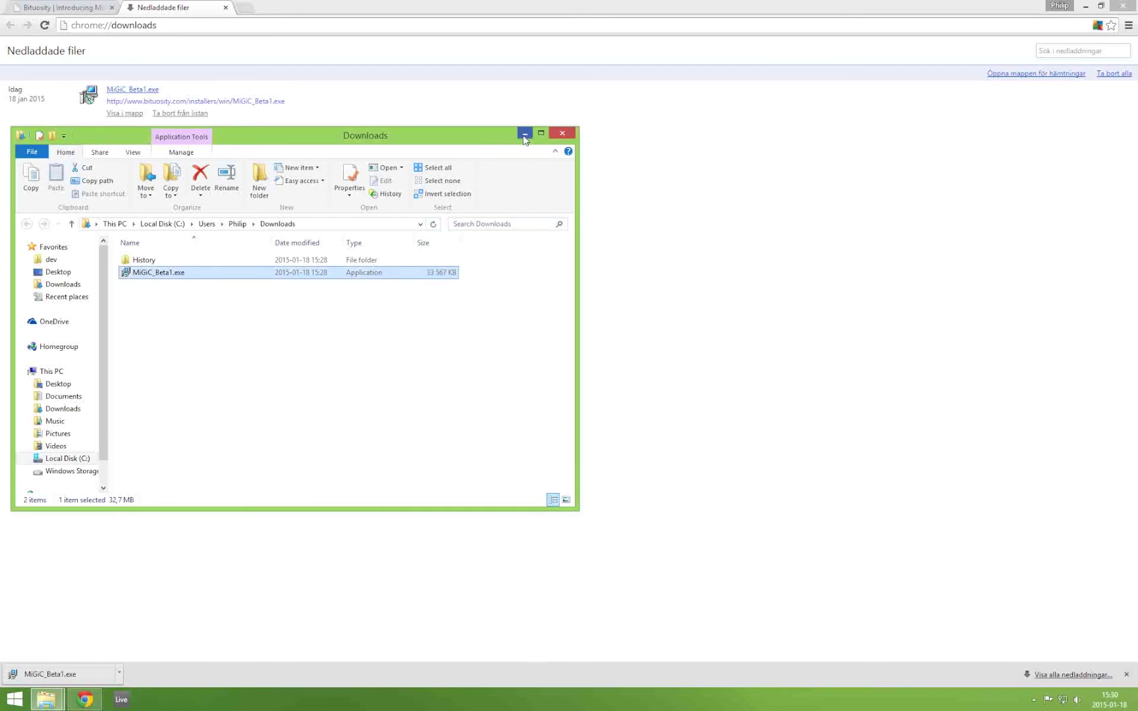
Step: Minimize the open windows, launch MiGiC from the desktop and set its input device to ASIO4ALL v2
click(524, 135)
click(1085, 6)
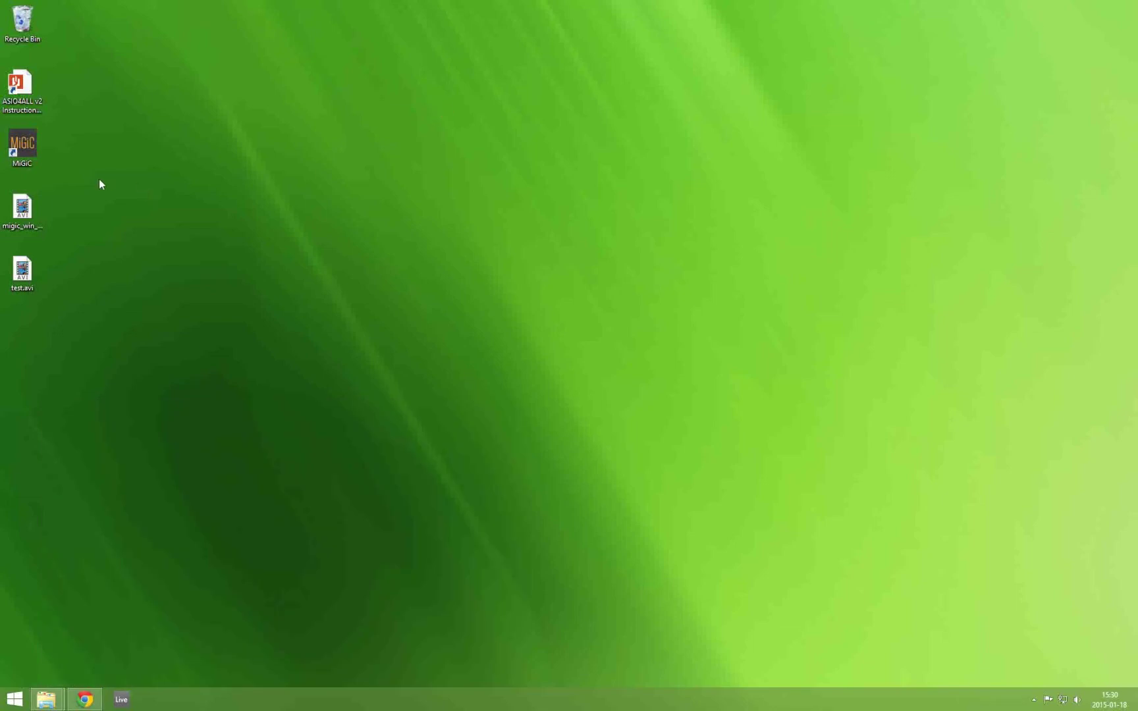
double_click(34, 145)
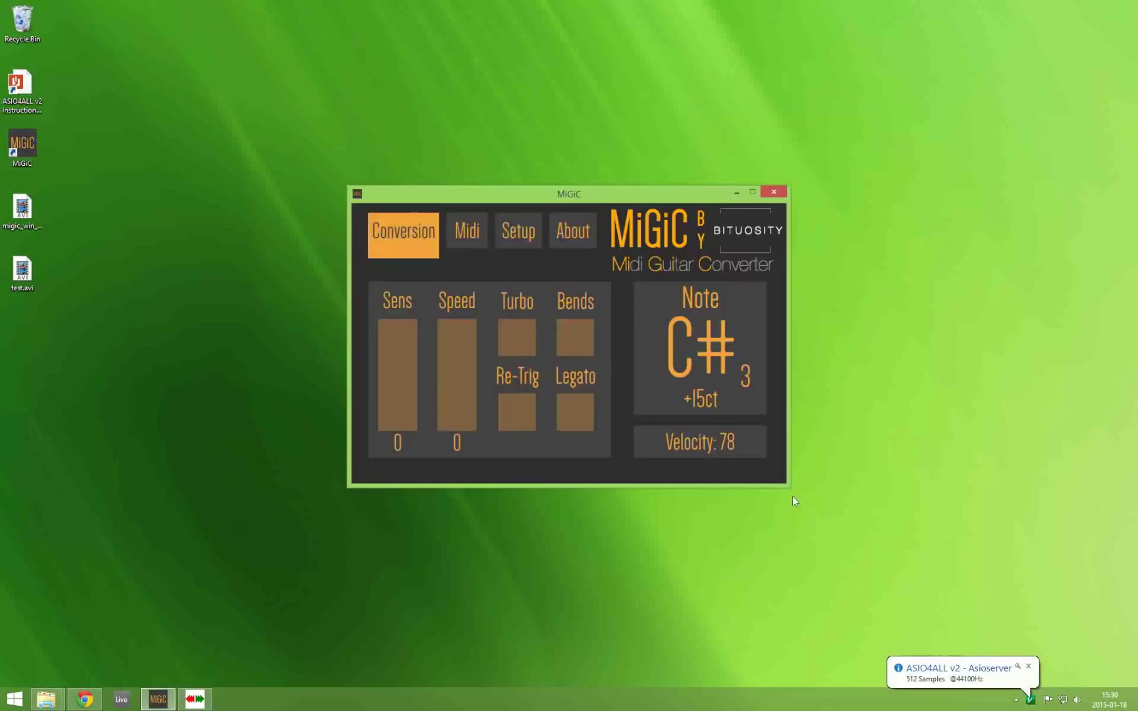
click(520, 225)
click(509, 319)
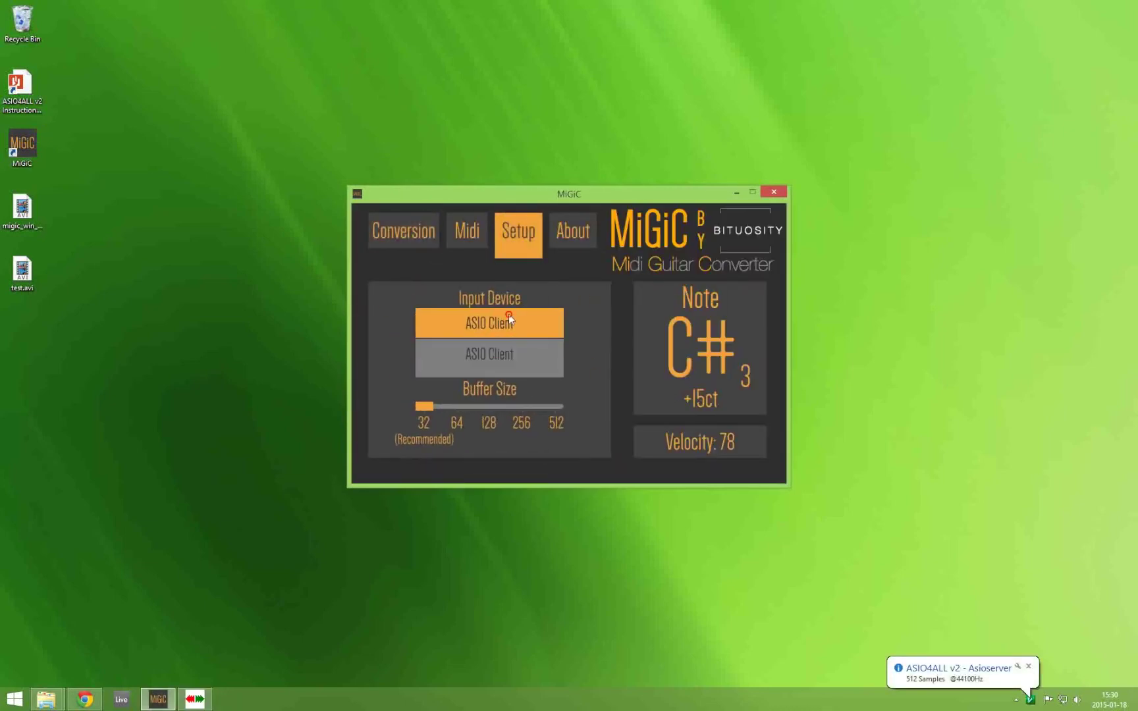
click(497, 386)
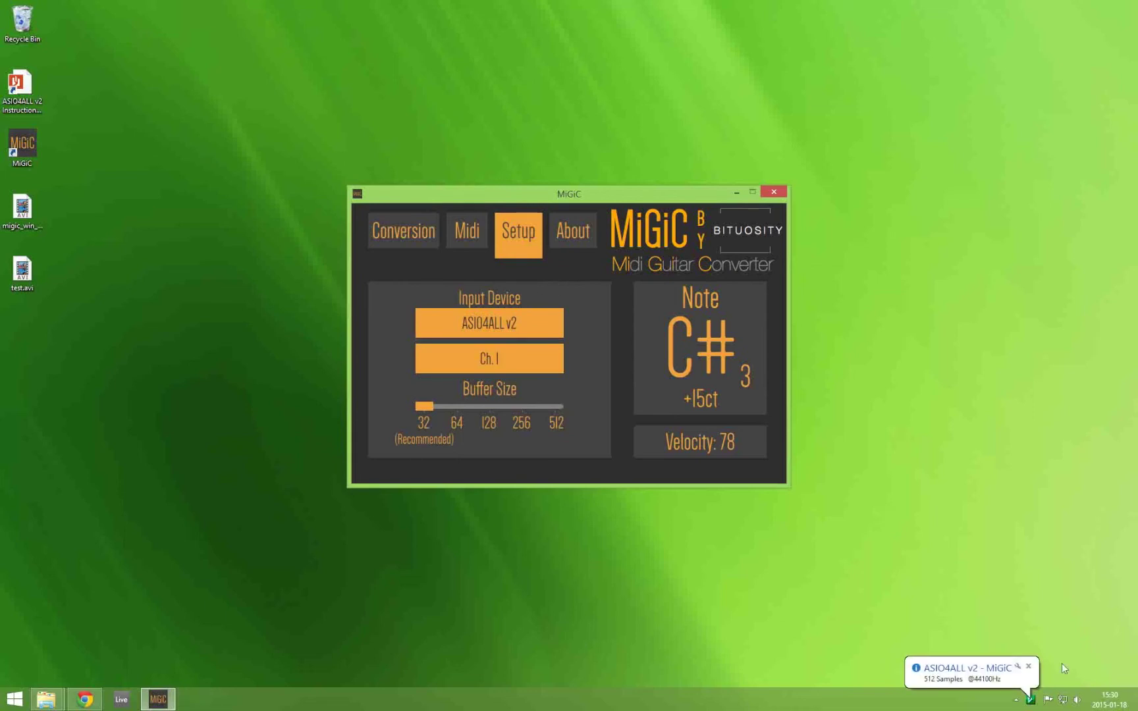
Step: Open the ASIO4ALL control panel, show its advanced options and expand the Realtek High Definition Audio device
click(1032, 701)
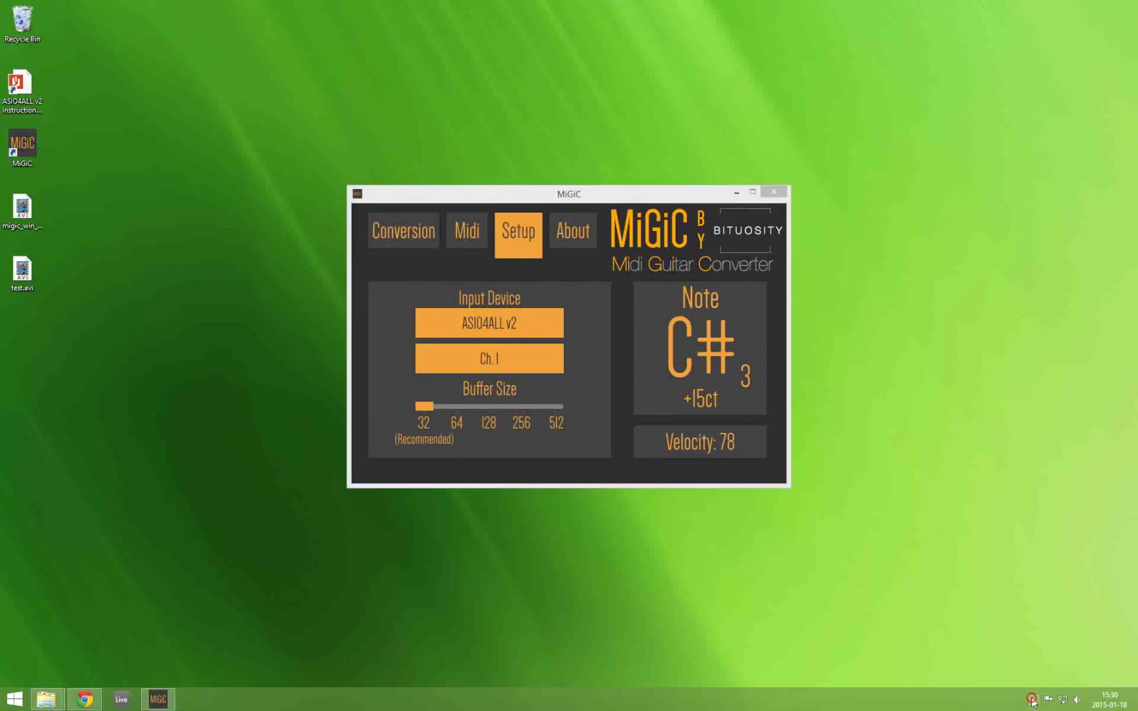
click(1014, 638)
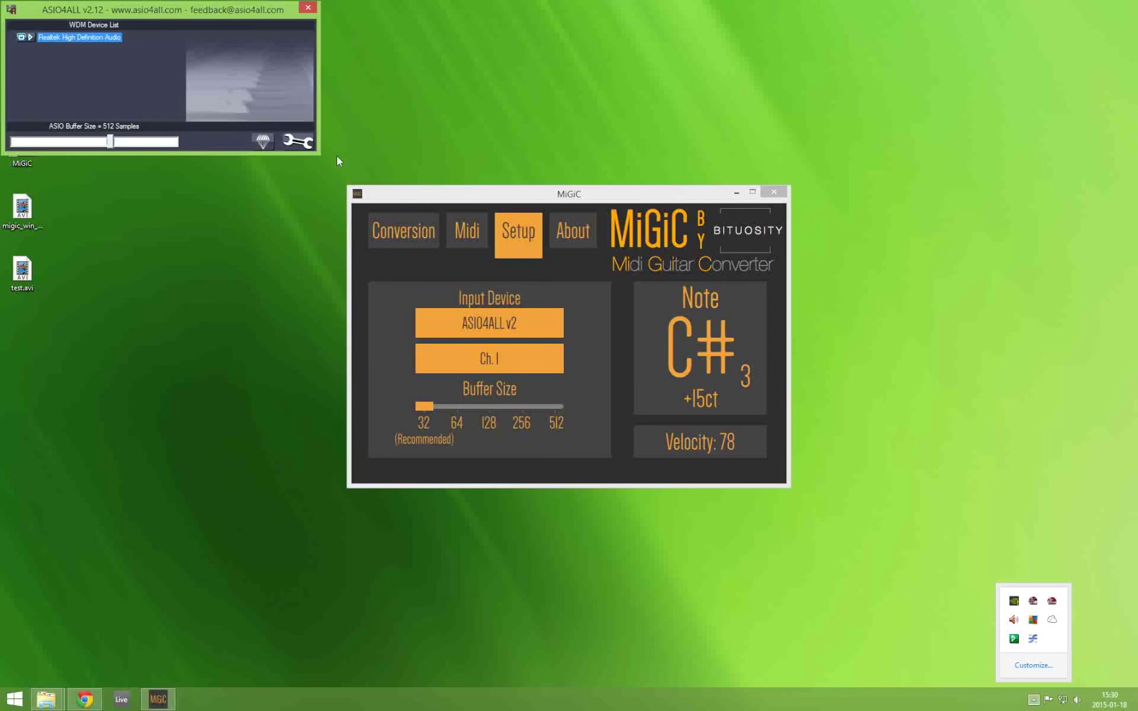
click(298, 141)
click(10, 37)
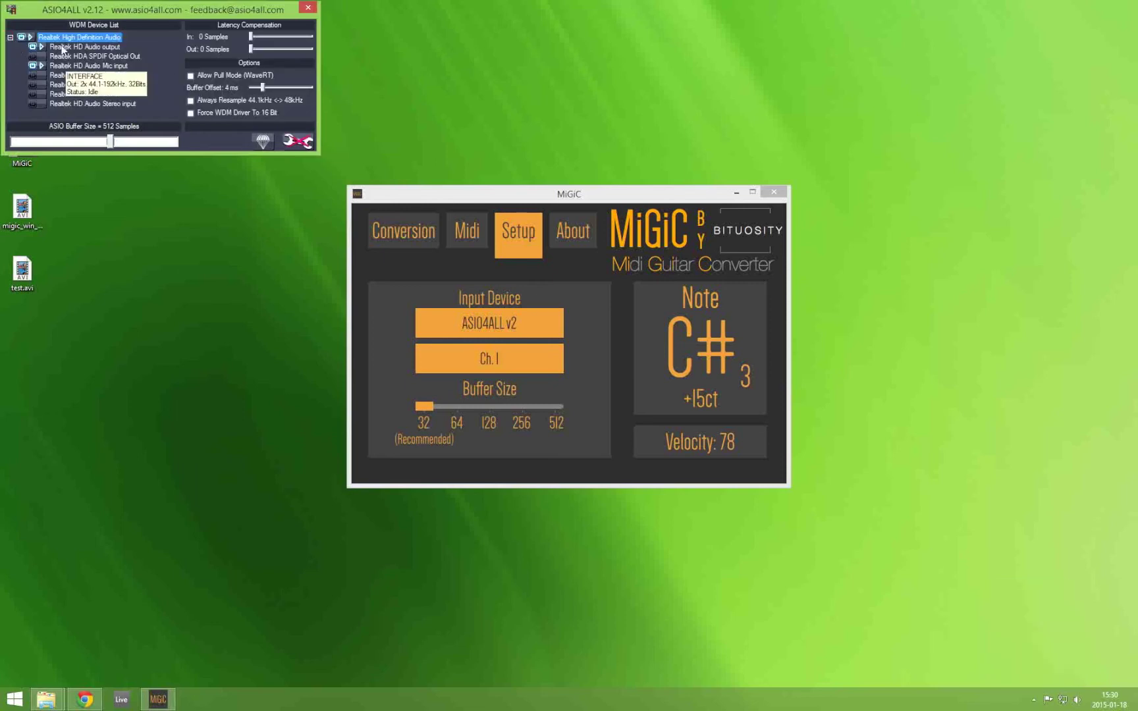
Step: Set the ASIO buffer size to 96 samples, disable Realtek HD Audio output and close the ASIO4ALL control panel
drag(109, 141, 27, 142)
mouse_move(39, 49)
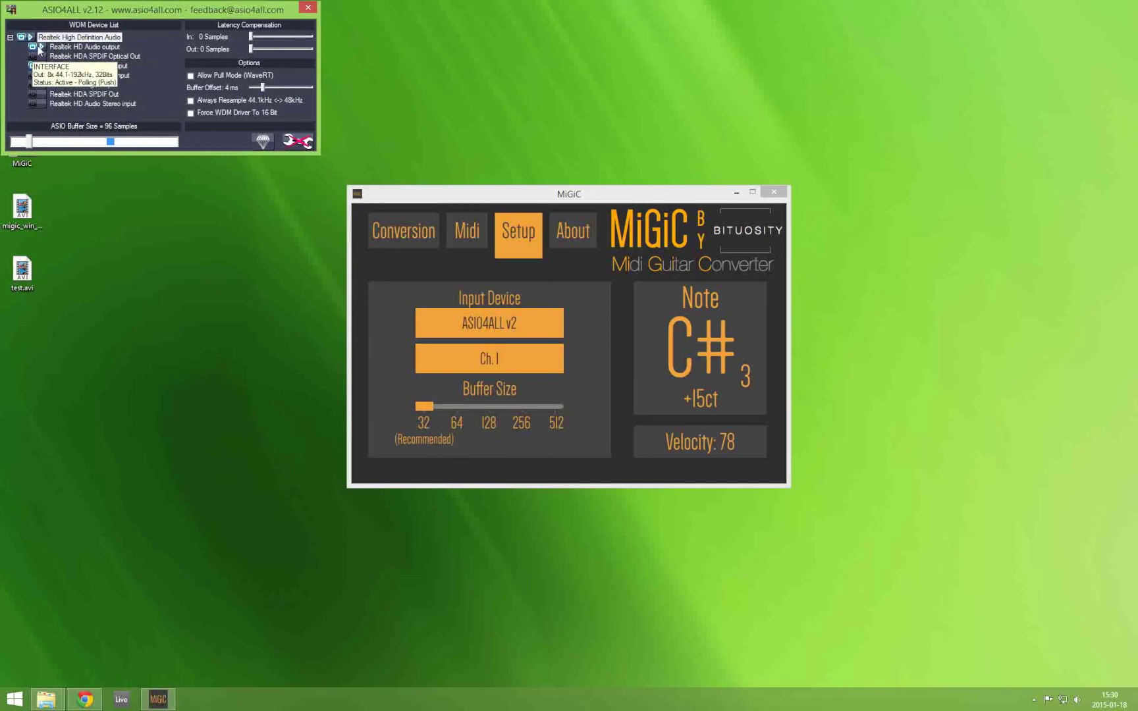
click(39, 49)
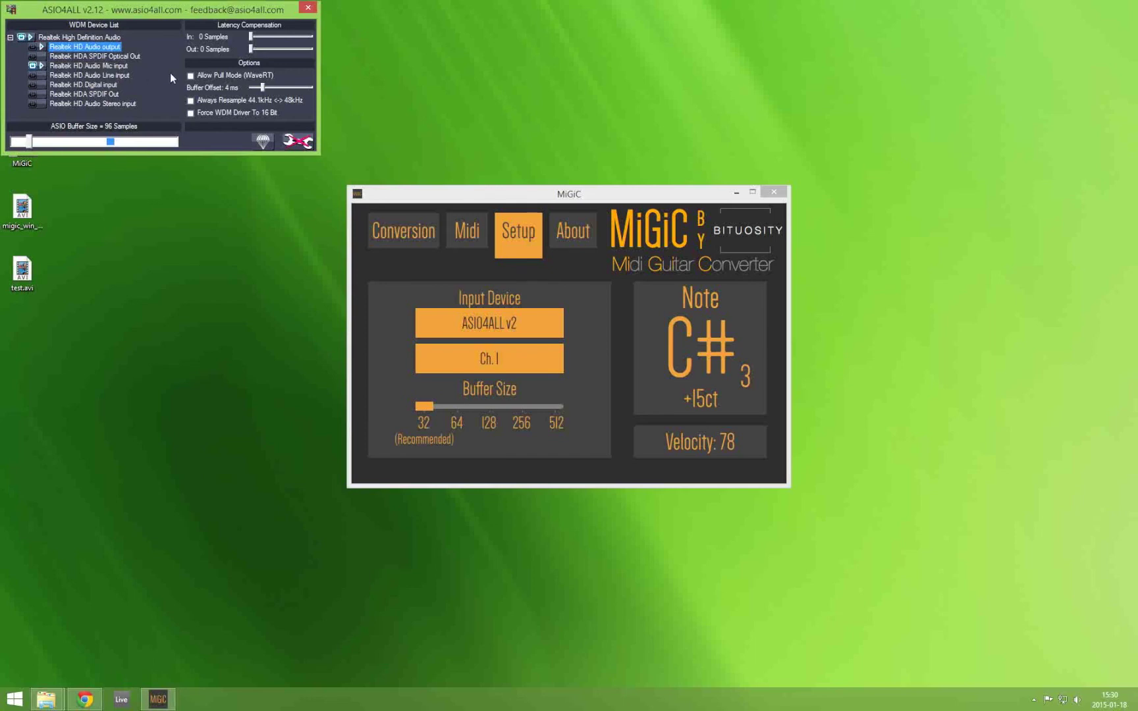
click(307, 7)
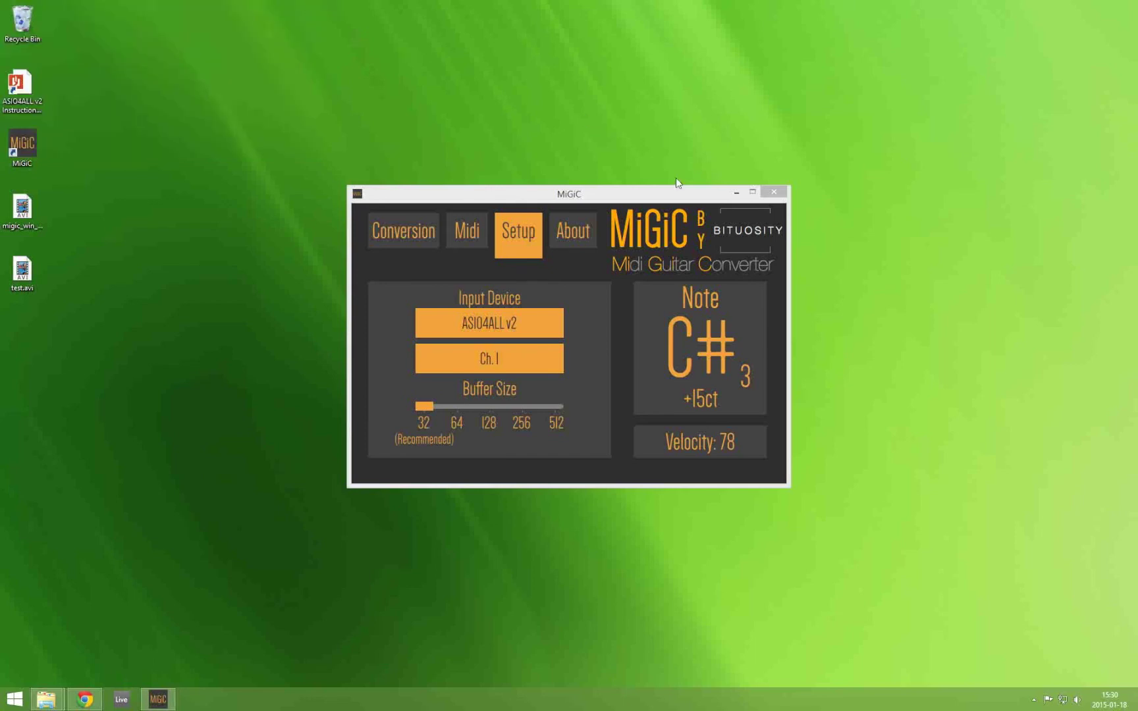
Step: Restart MiGiC and select ASIO4ALL v2 as the input device again
click(775, 193)
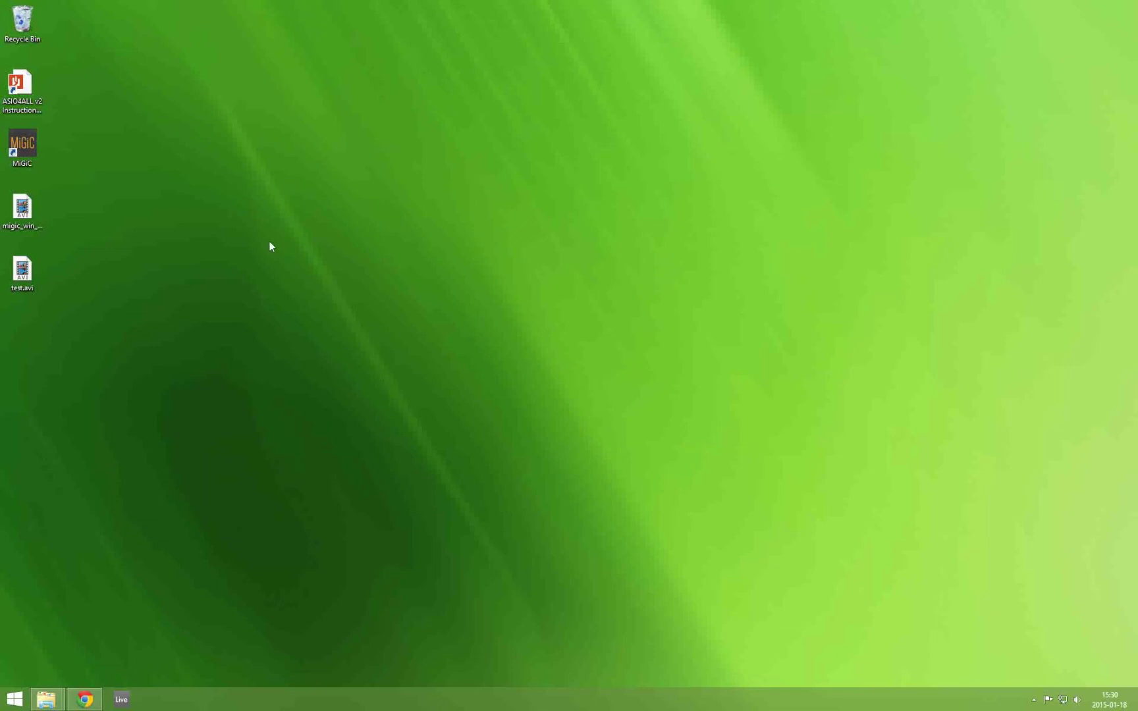
key(Return)
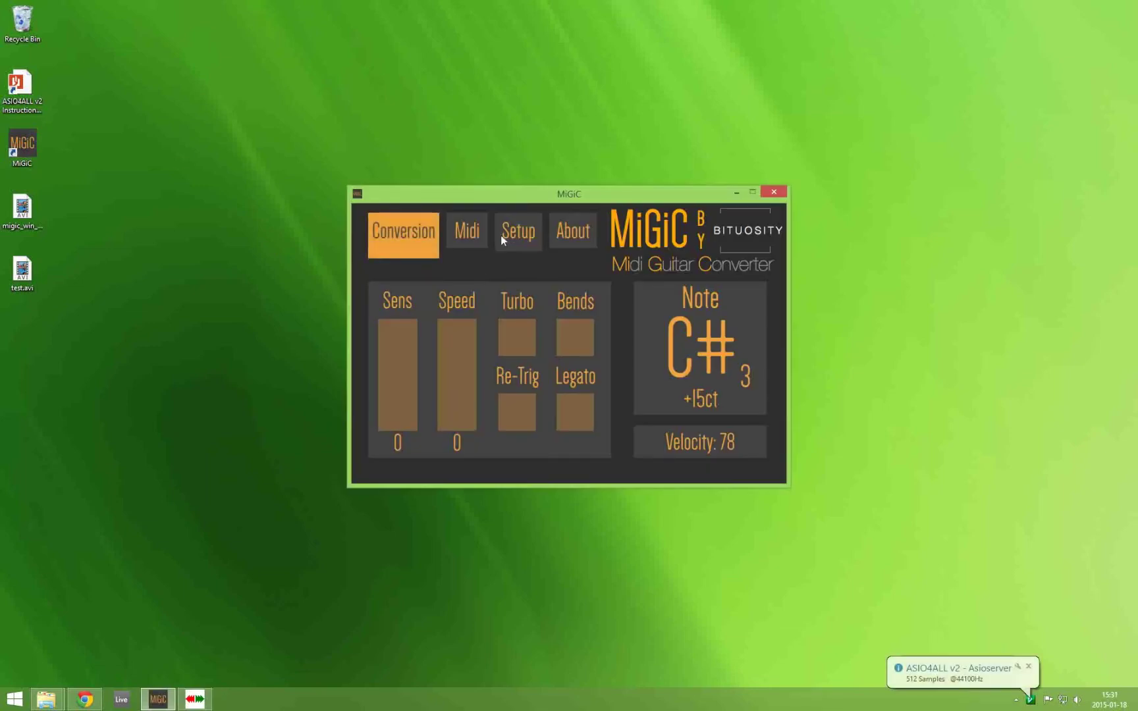
click(510, 237)
click(507, 326)
click(501, 381)
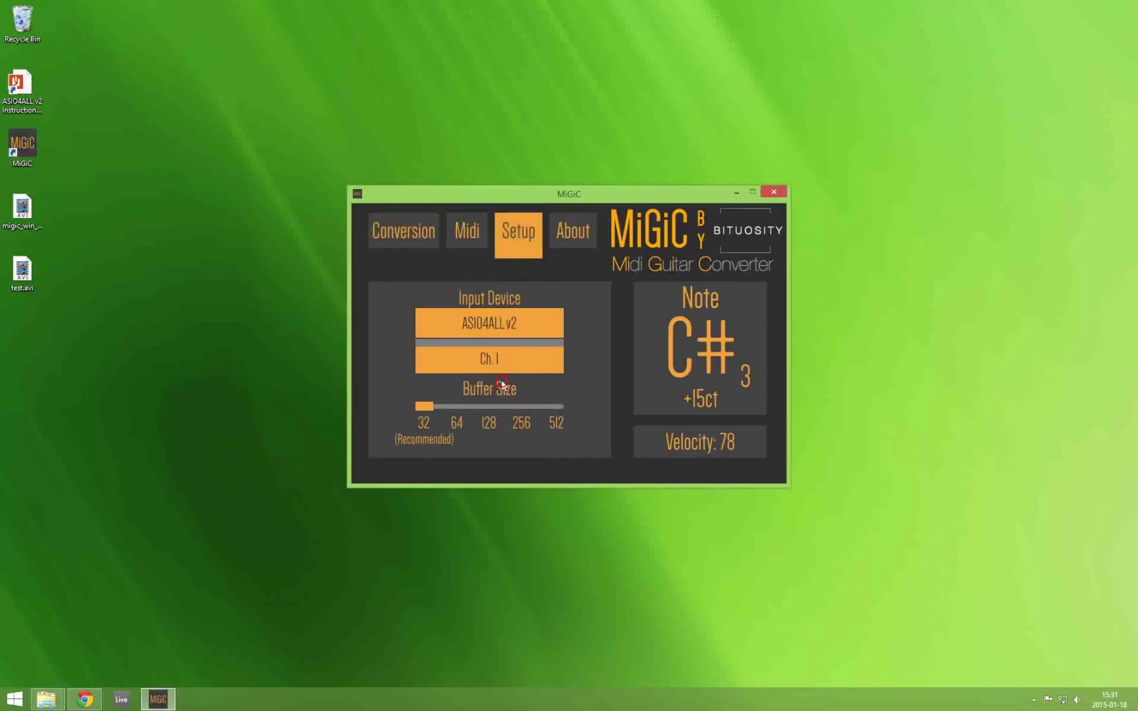
Step: Reopen MiGiC's ASIO4ALL control panel, highlight Realtek HD Audio Mic input and arrange the panel beside the MiGiC window
click(1034, 699)
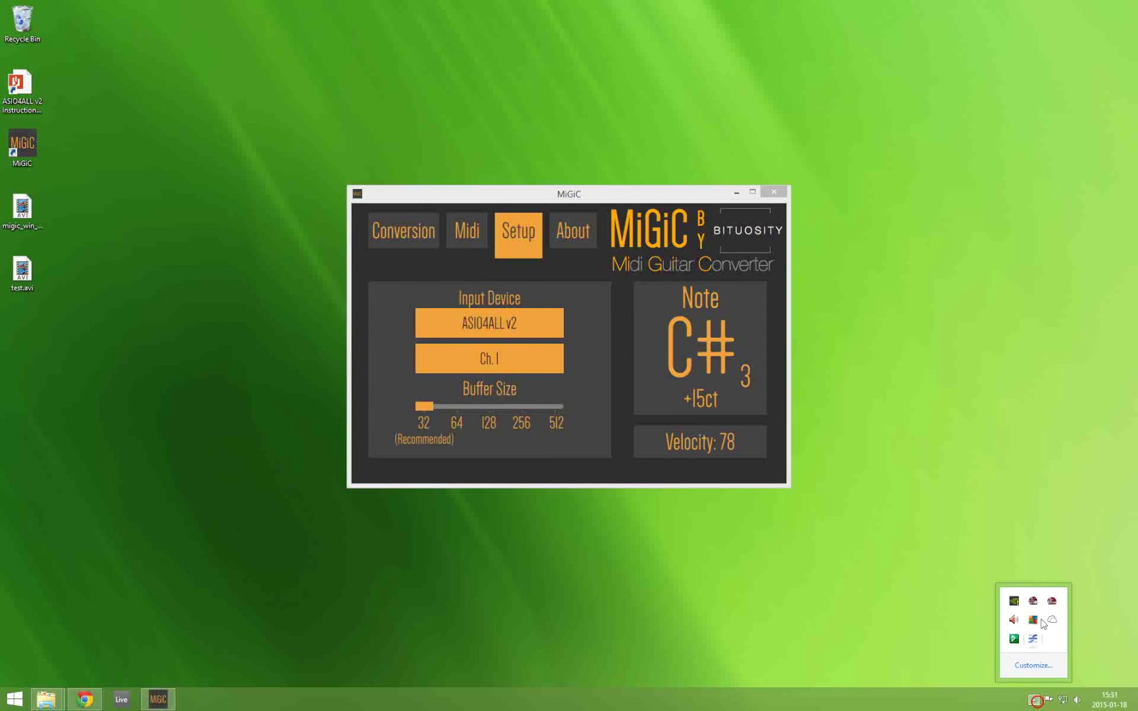
click(1014, 638)
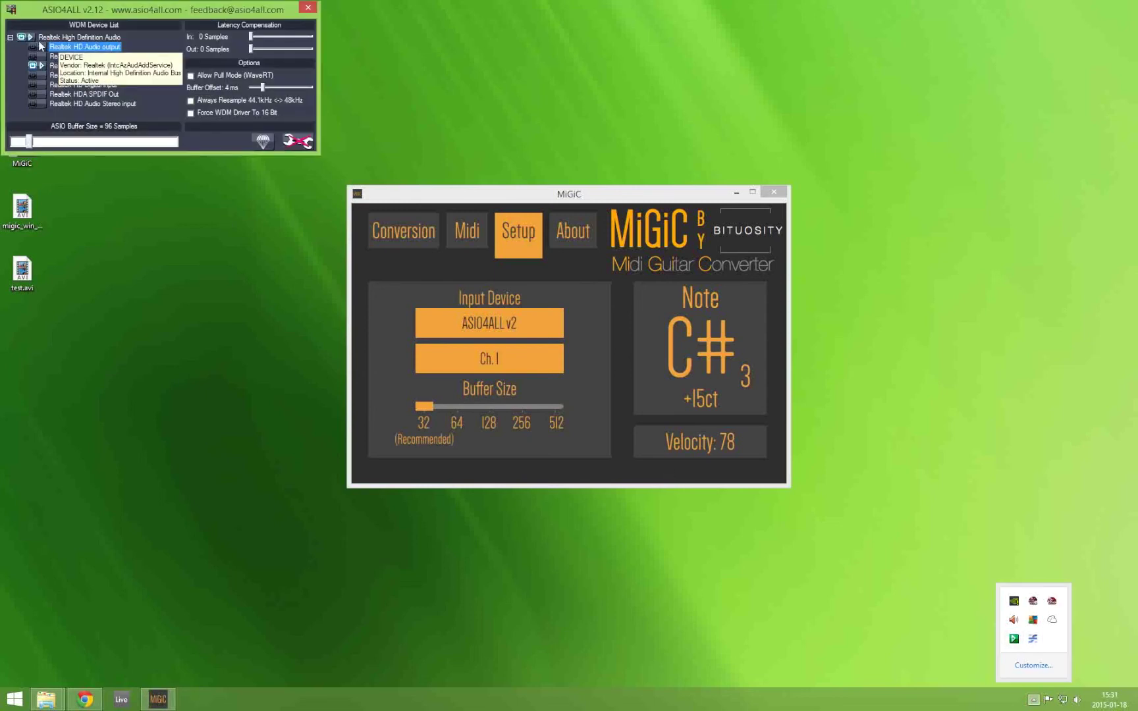
click(93, 66)
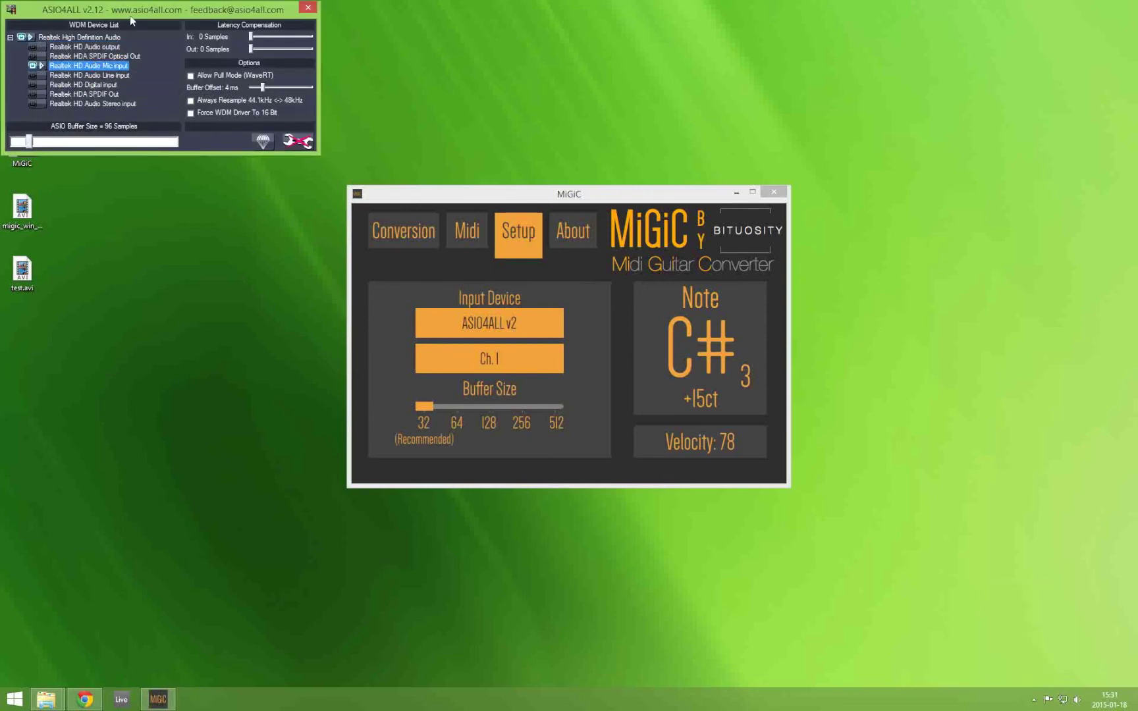
drag(69, 12, 783, 139)
drag(538, 197, 423, 111)
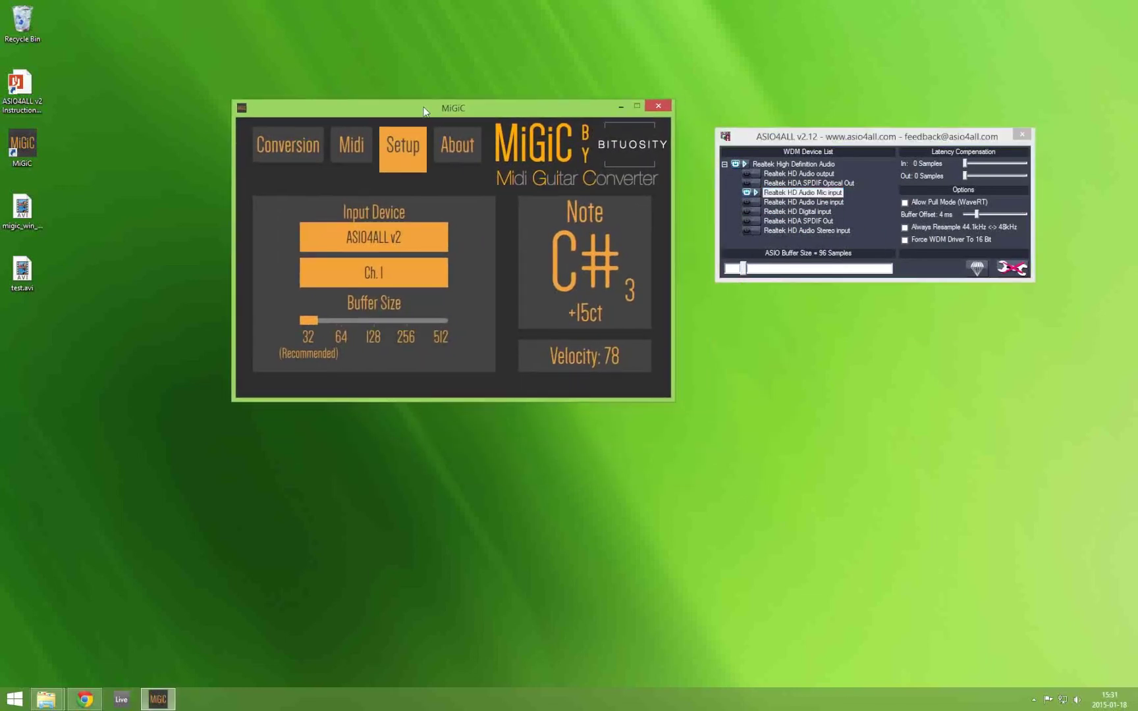
Step: Launch Ableton Live 9, close the ASIO4ALL control panel, place MiGiC beside Live and postpone Live's authorization
click(121, 699)
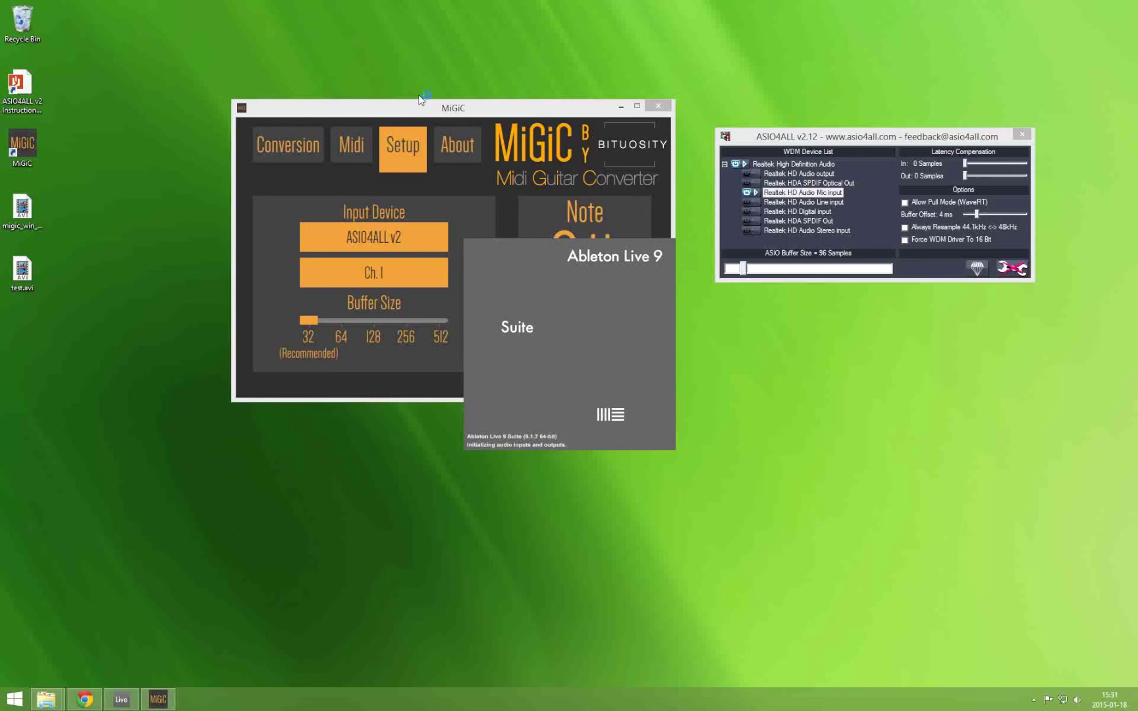
drag(455, 100, 944, 137)
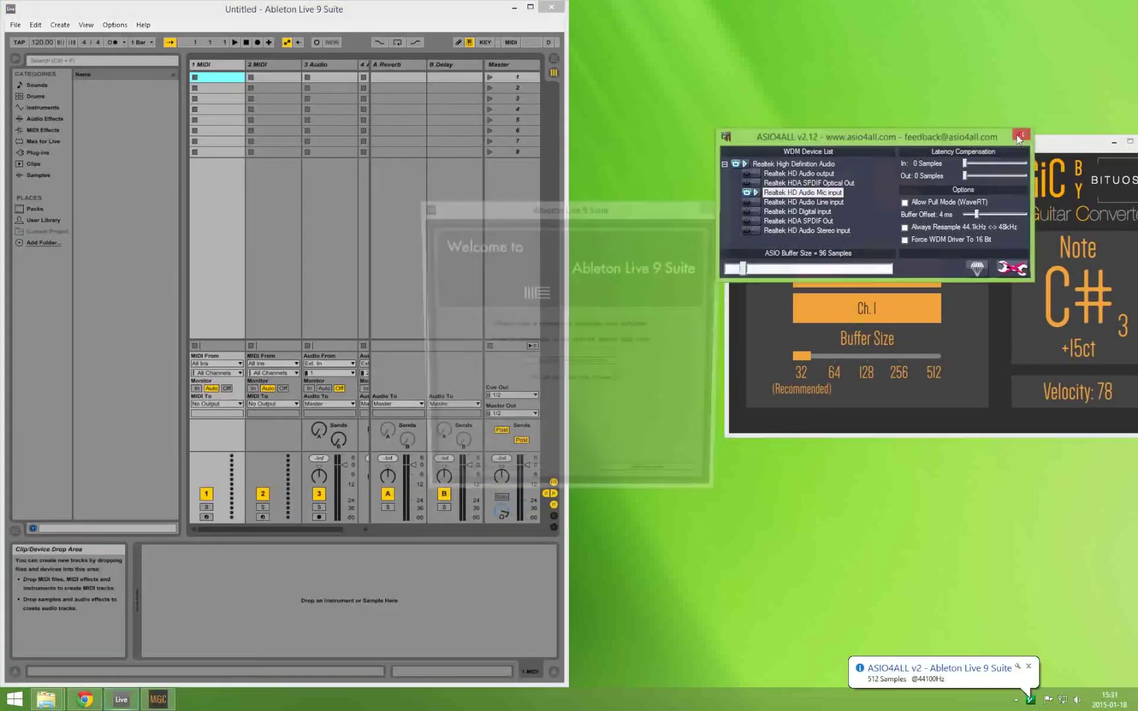
click(1023, 135)
drag(864, 138, 748, 110)
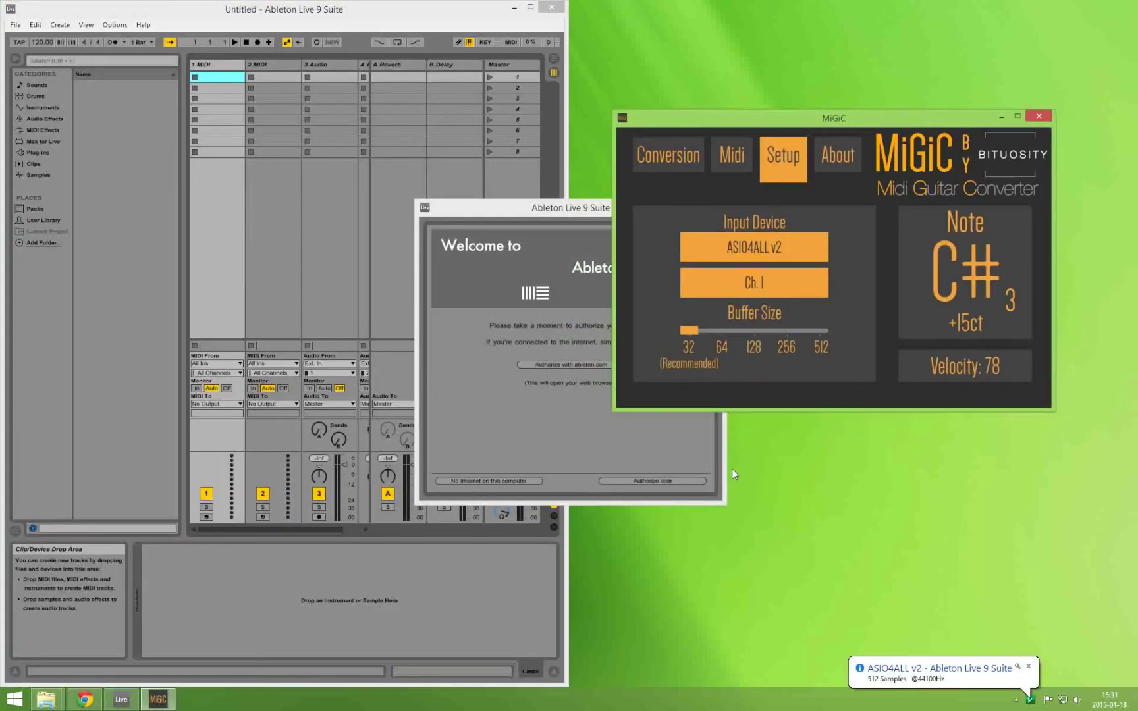
click(677, 486)
click(676, 479)
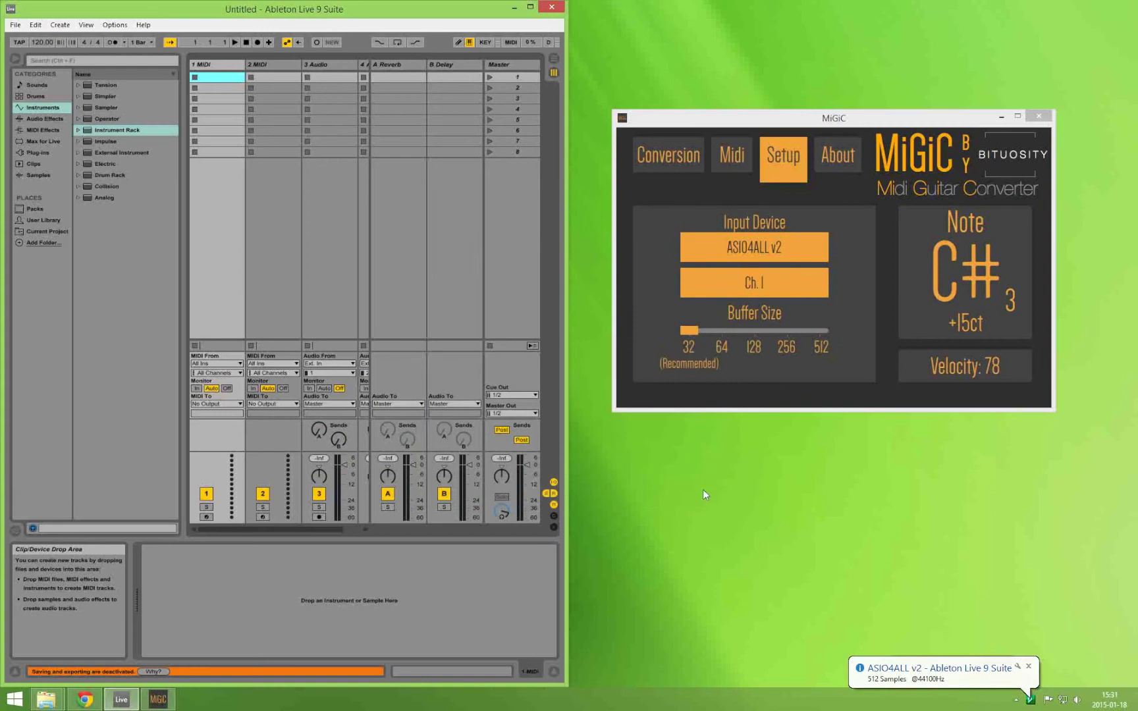
Step: Open Ableton Live's ASIO4ALL control panel, move it clear of the Live window and show its advanced options
click(1034, 699)
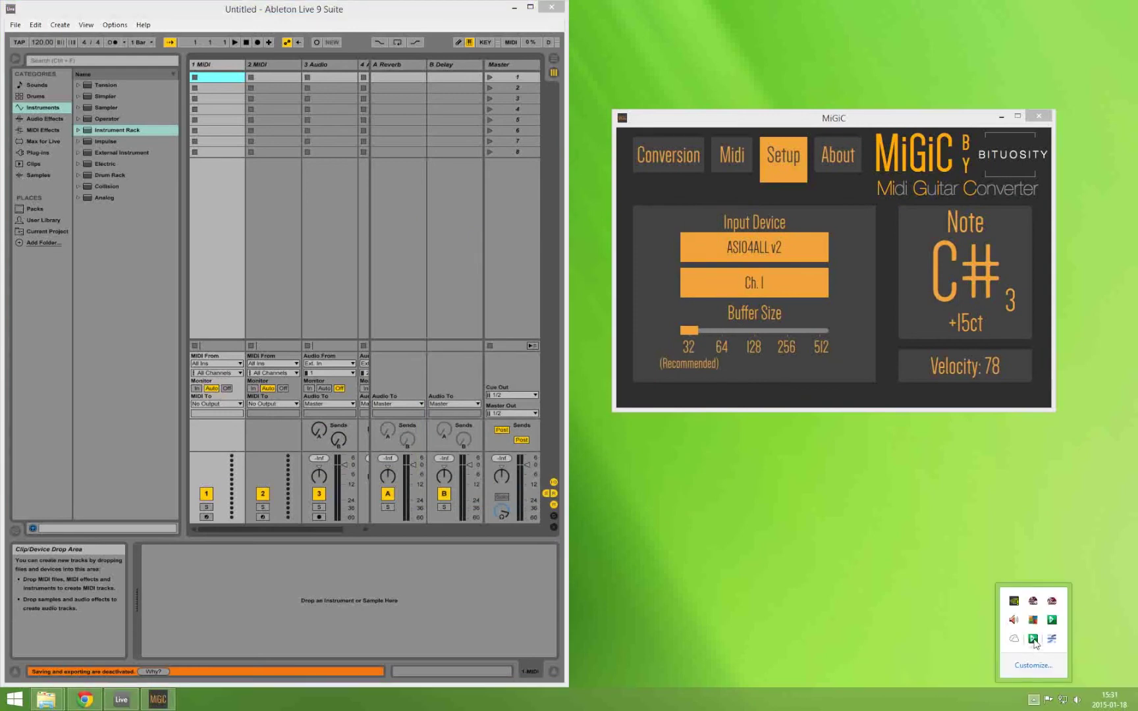
click(1053, 622)
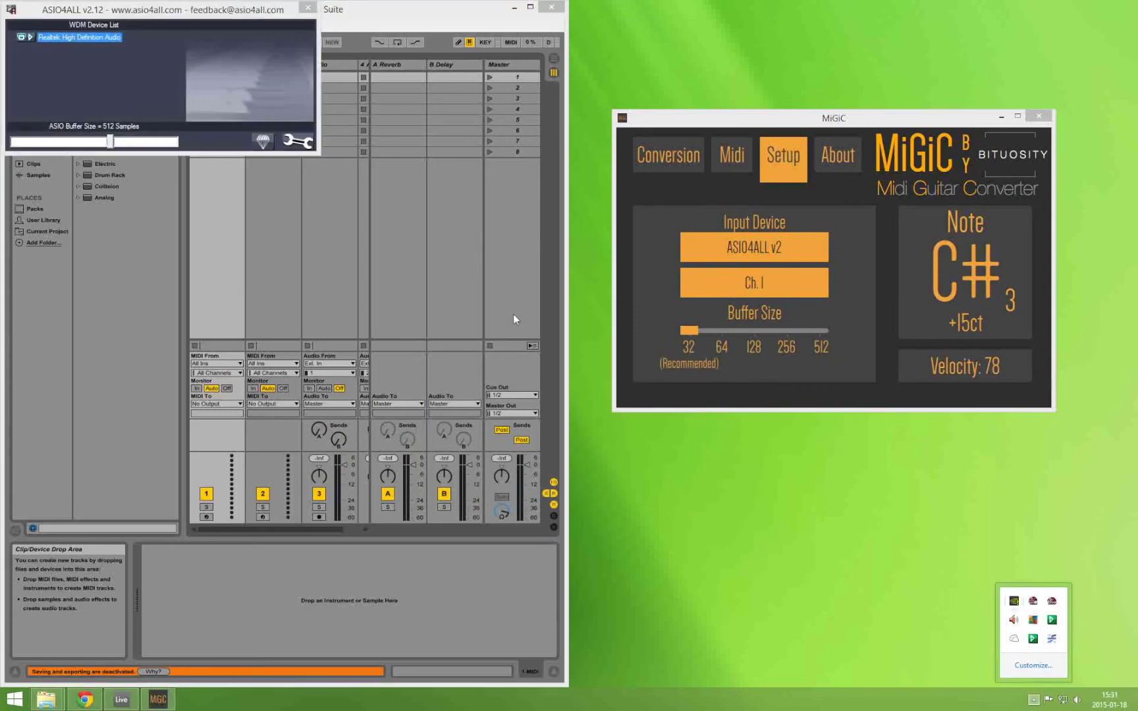
drag(204, 15, 781, 346)
click(874, 472)
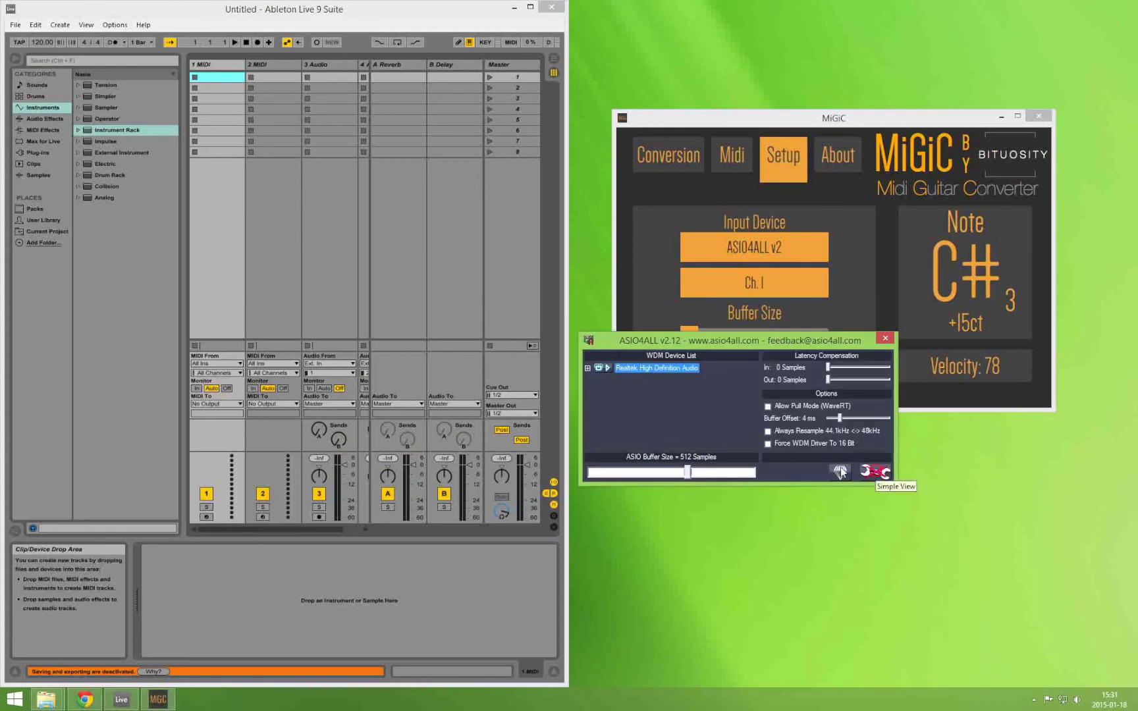
Step: Set Live's ASIO buffer size to 64 samples, expand the Realtek High Definition Audio device to inspect it, and close the control panel
drag(687, 472, 579, 472)
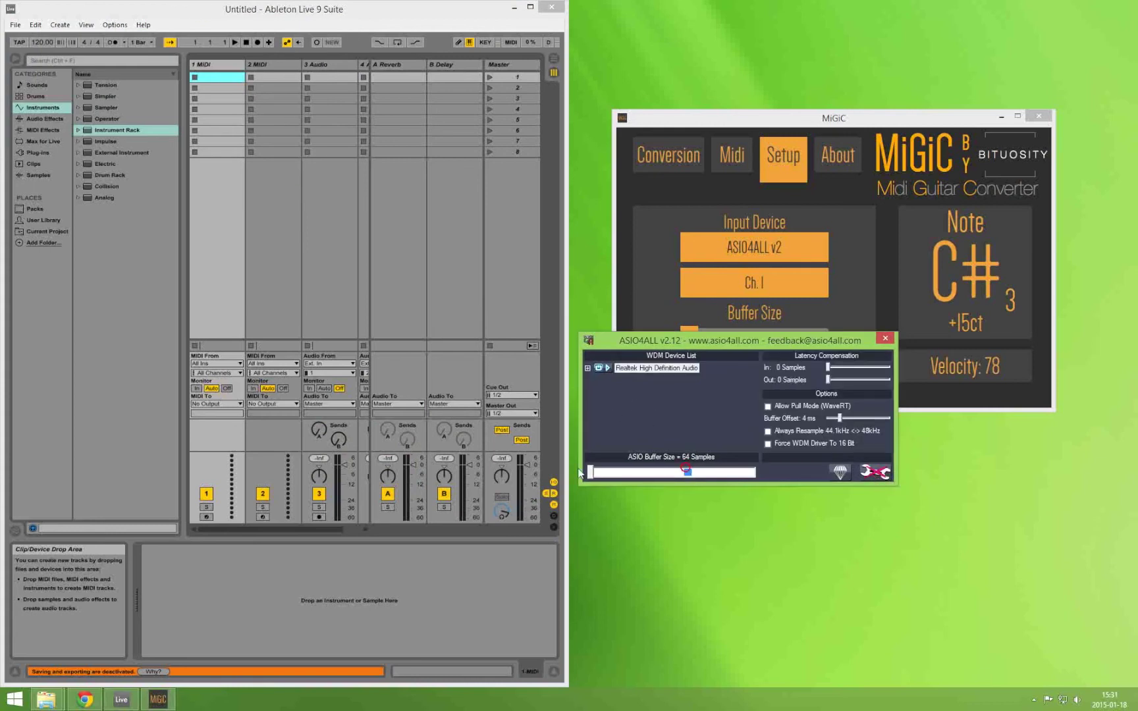
click(587, 368)
mouse_move(663, 399)
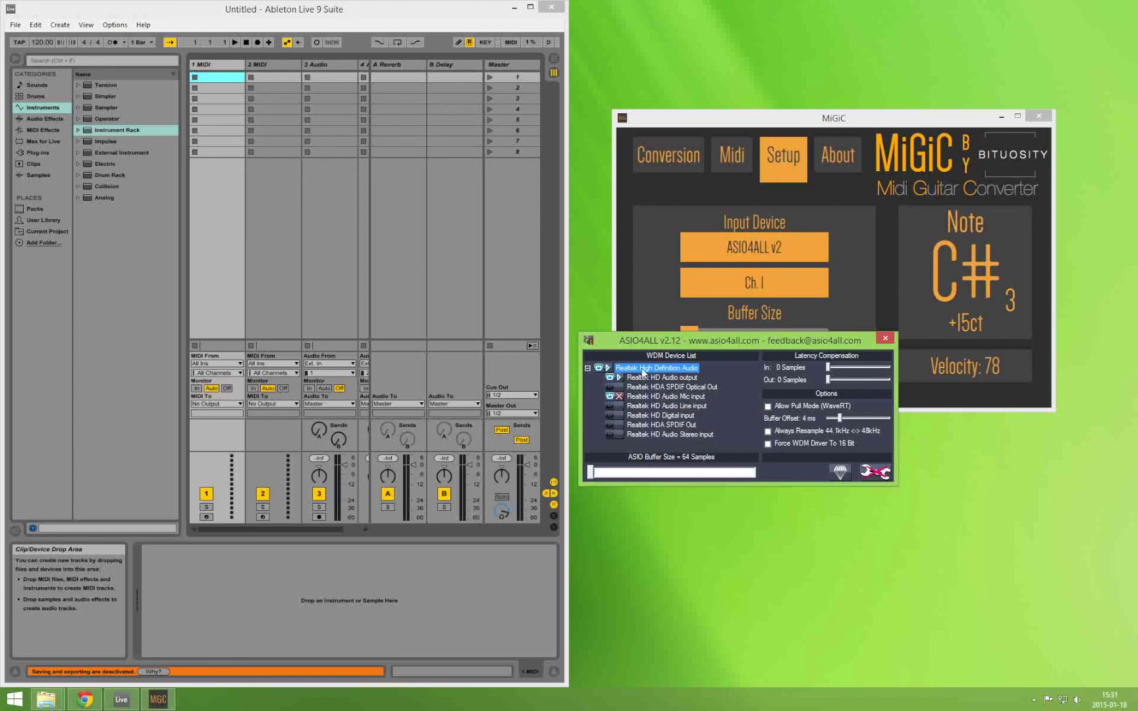
click(885, 339)
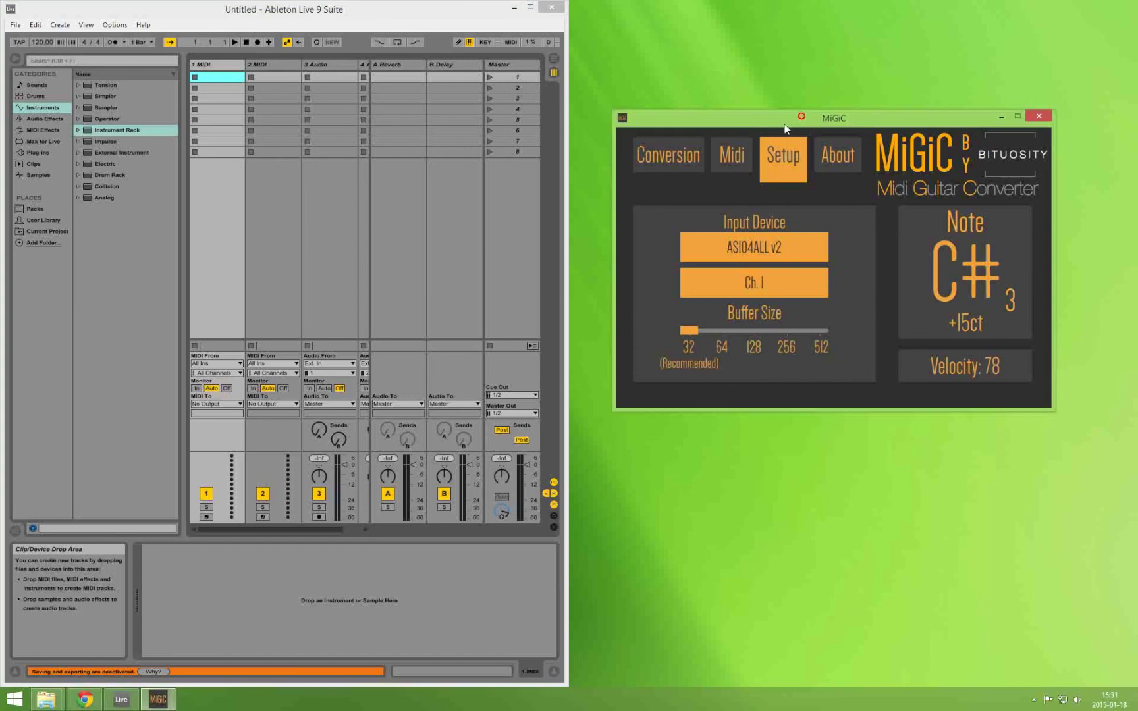
Step: Search Live's instruments for "grand" and load Grand Piano.adg onto the first MIDI track
click(145, 238)
click(88, 60)
text(grand)
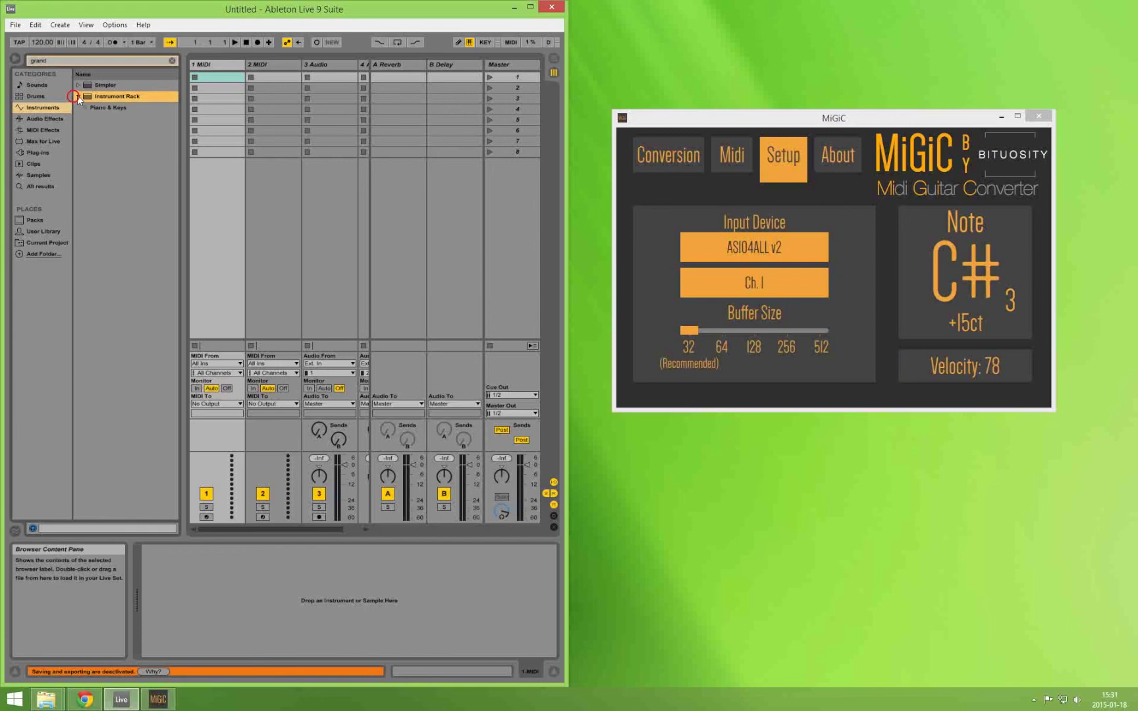
click(93, 102)
click(85, 107)
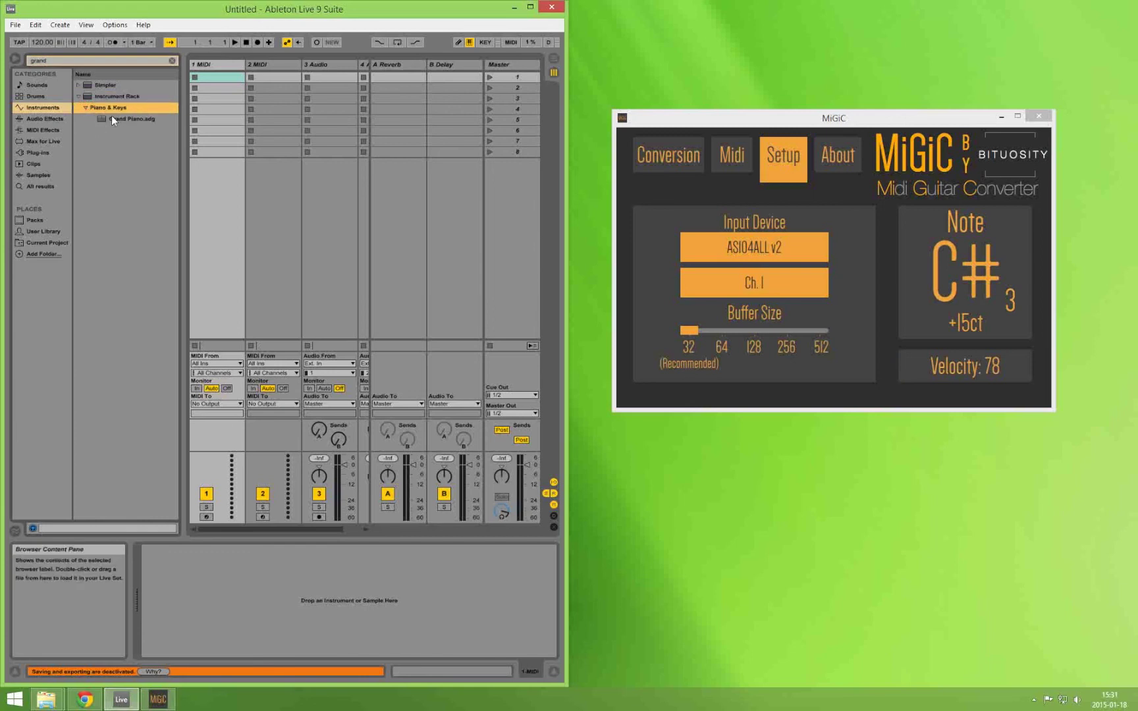
click(112, 117)
double_click(112, 117)
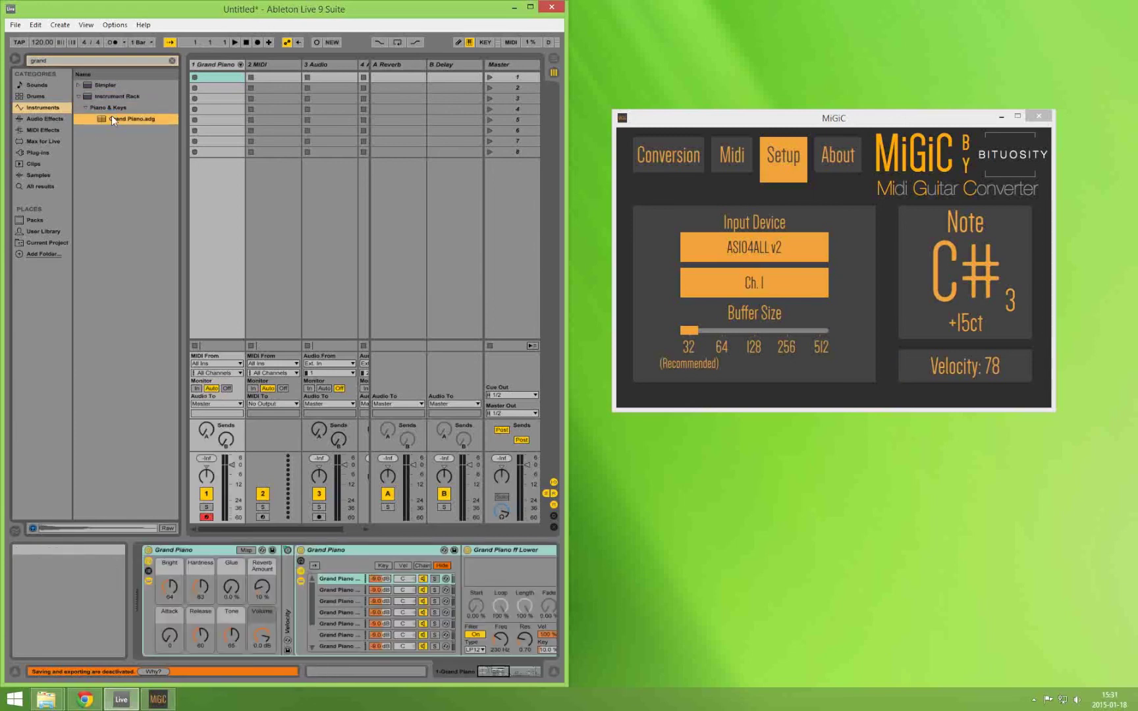
click(234, 242)
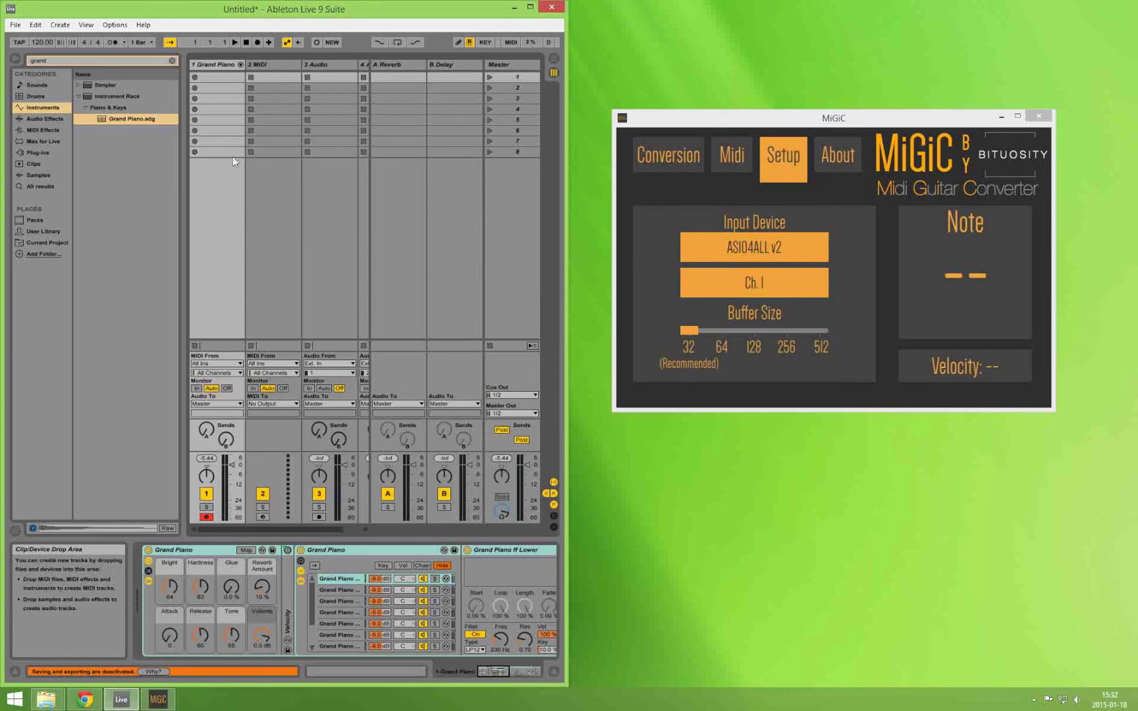
Step: Close Ableton Live and MiGiC
click(555, 8)
click(609, 378)
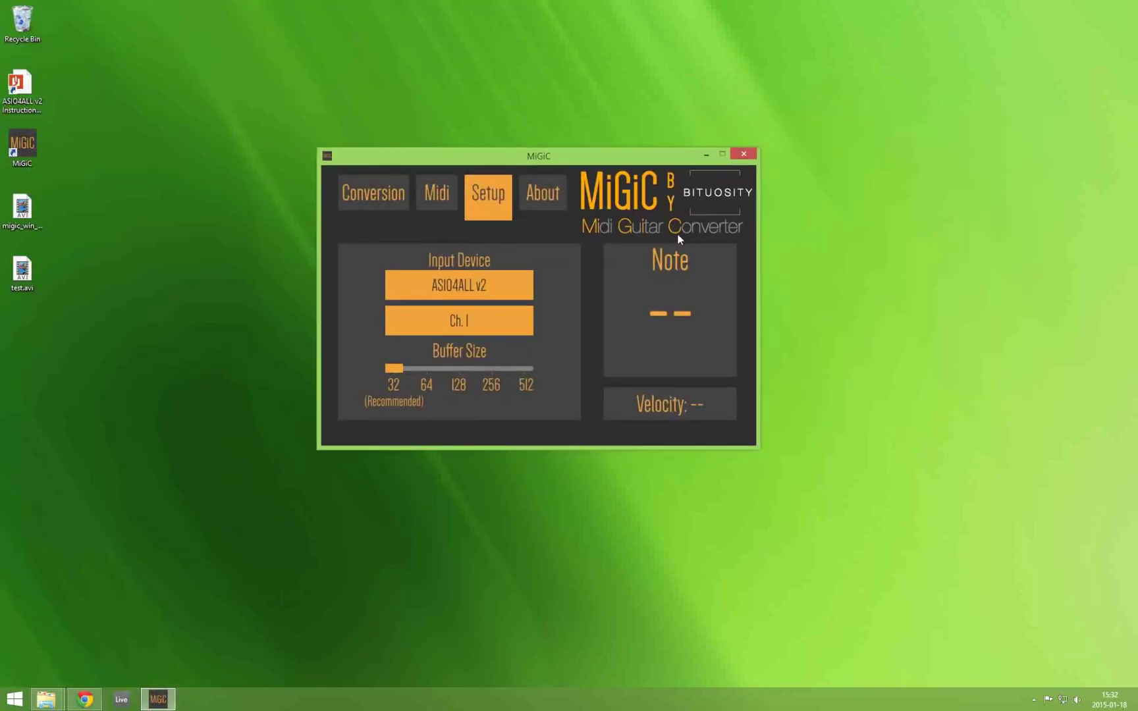
click(744, 154)
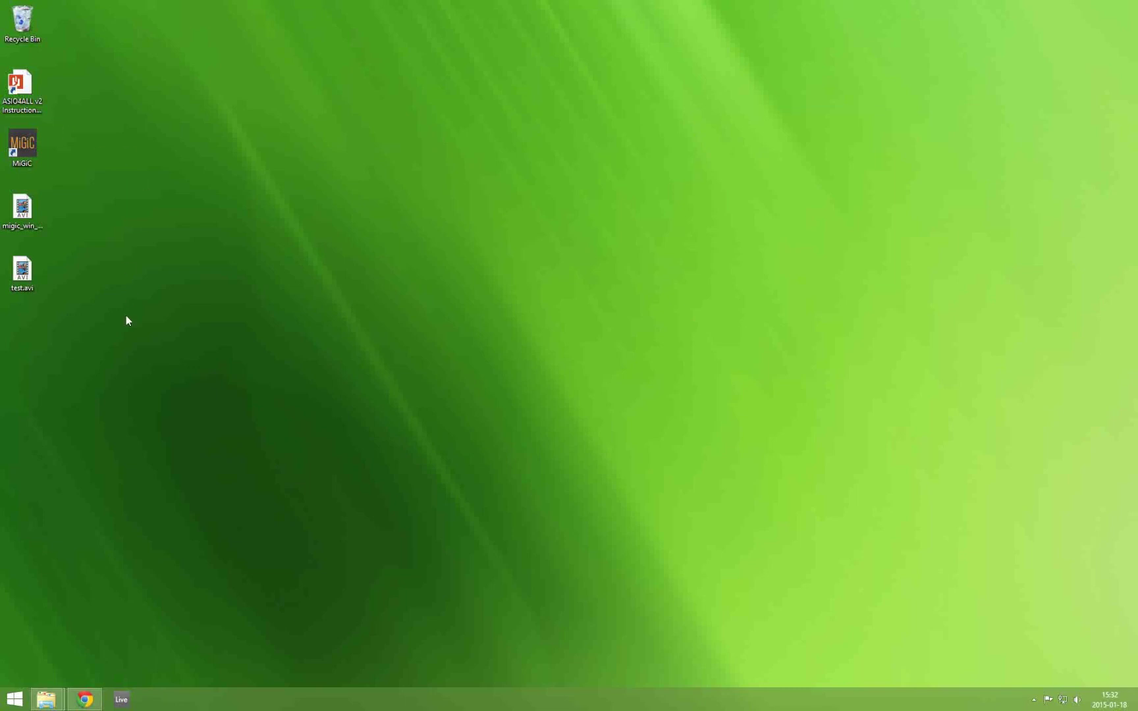
Step: Search Windows for asioserver.exe, launch it and move the ASIO Multi Server window to the middle of the desktop
key(super)
text(asioserver.exe)
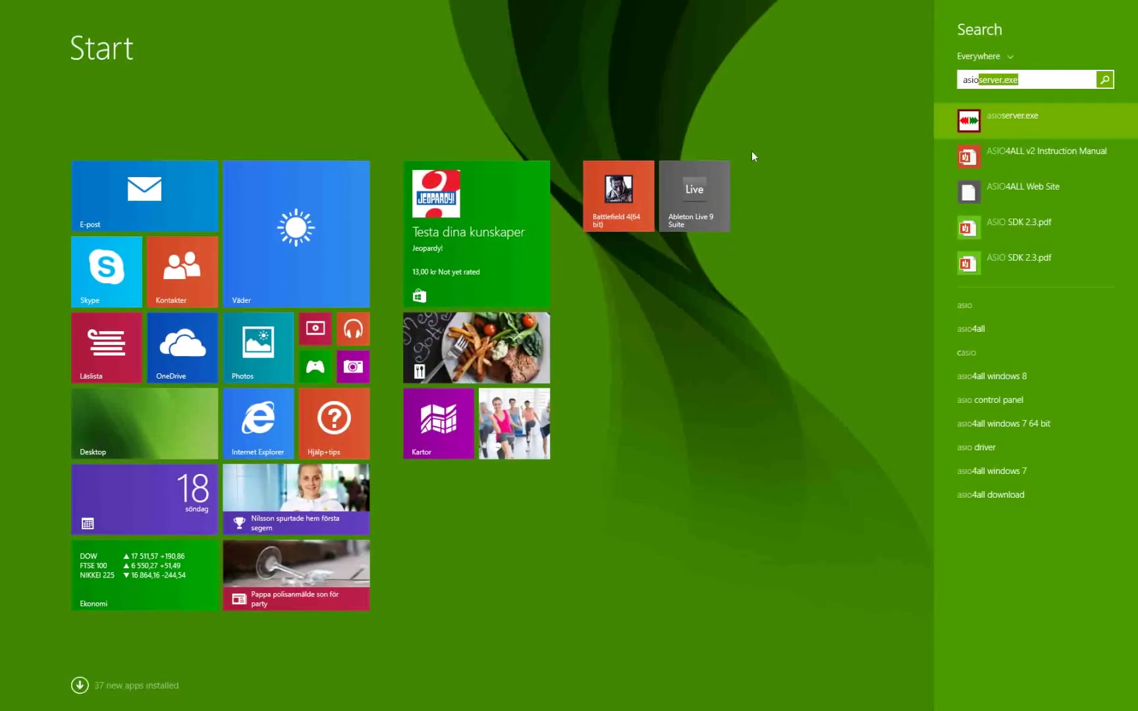
click(1008, 119)
drag(927, 168, 644, 159)
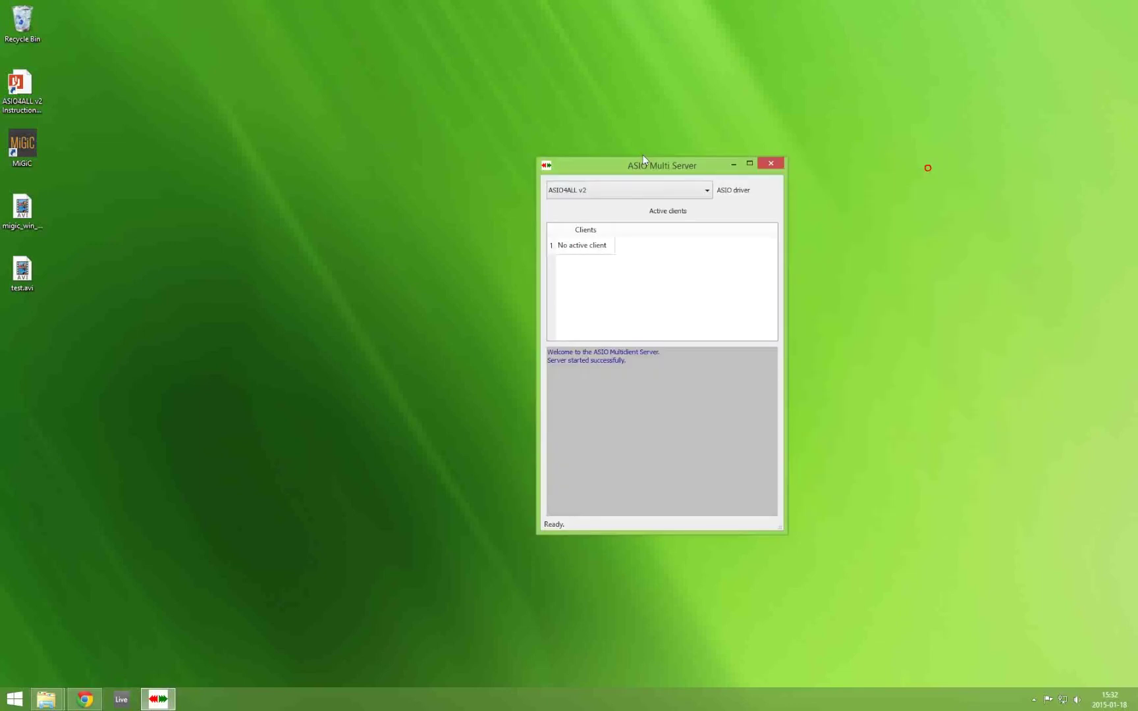
drag(643, 155, 631, 139)
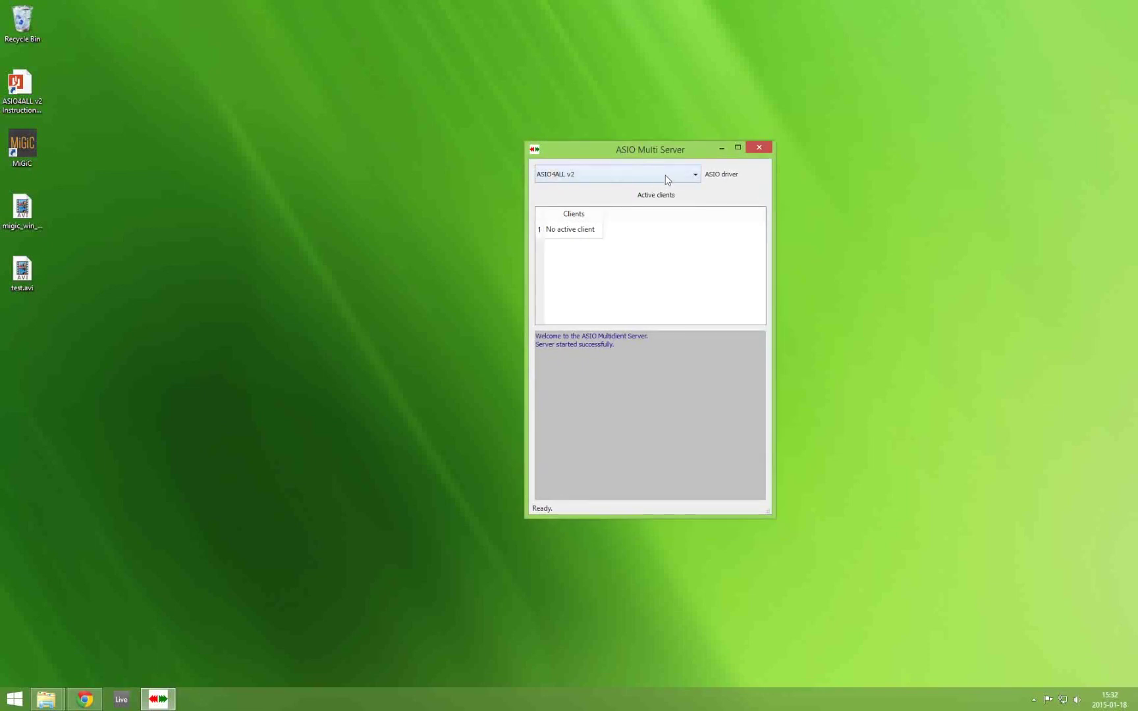
Step: Choose ASIO4ALL v2 as the ASIO Multi Server's driver and minimize its window
click(669, 174)
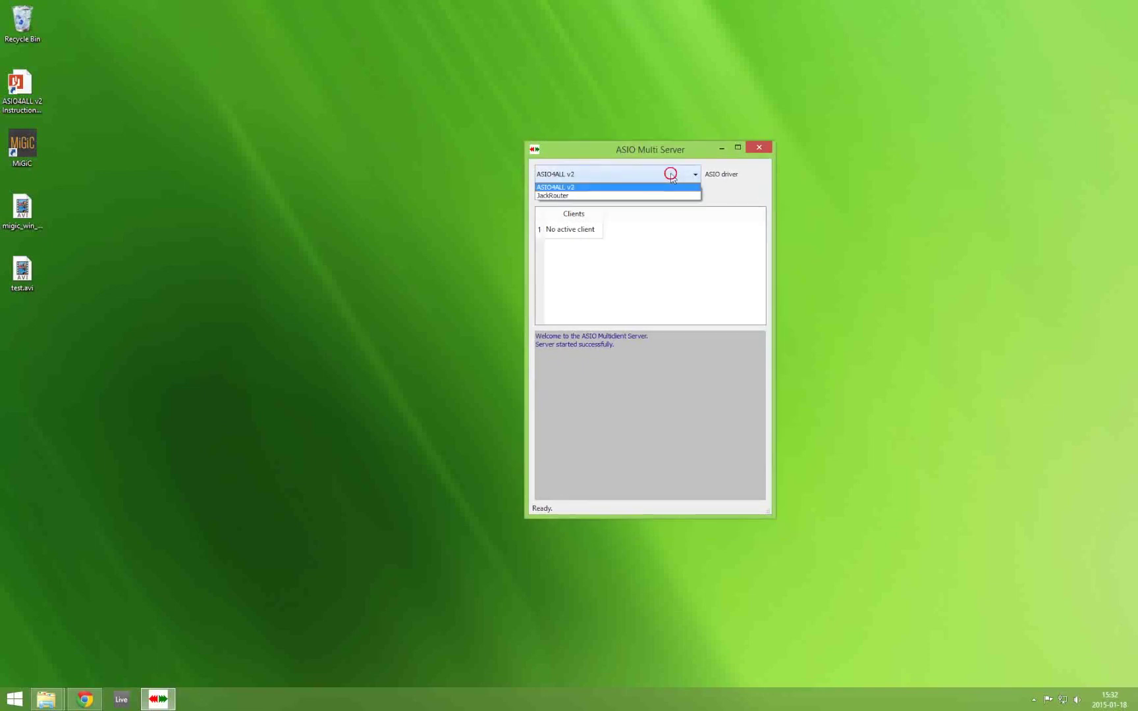
click(582, 188)
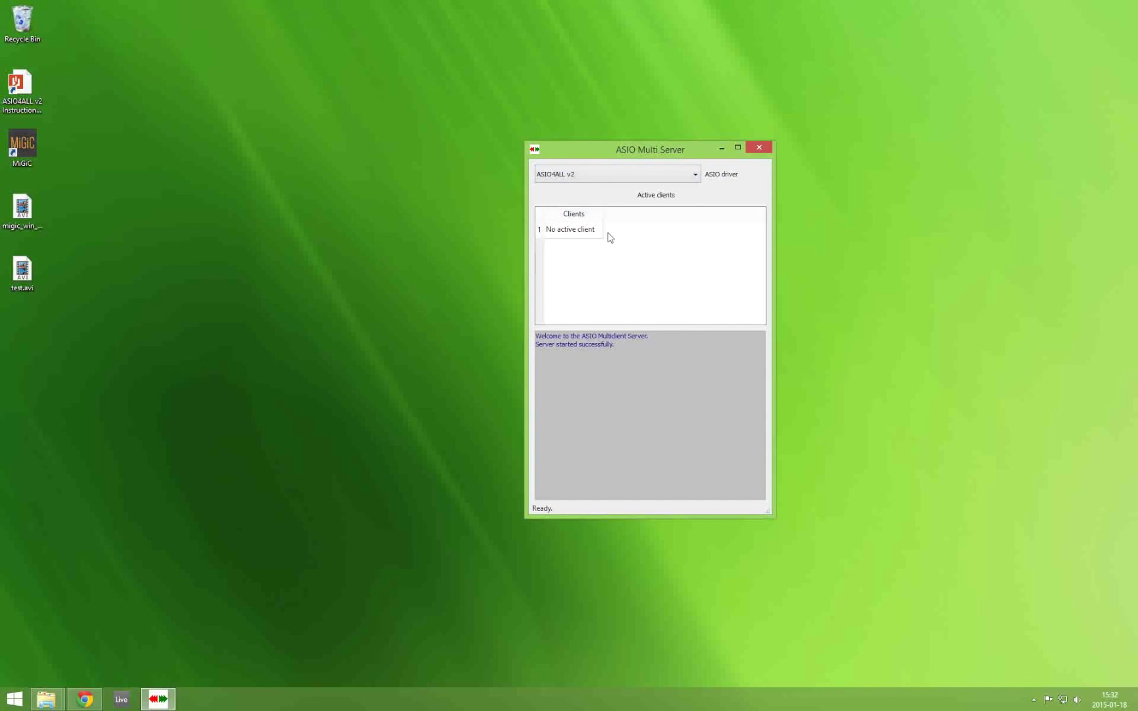
click(976, 427)
Step: Launch MiGiC, use ASIO Client as its input device and dismiss the ASIO4ALL notification
double_click(22, 144)
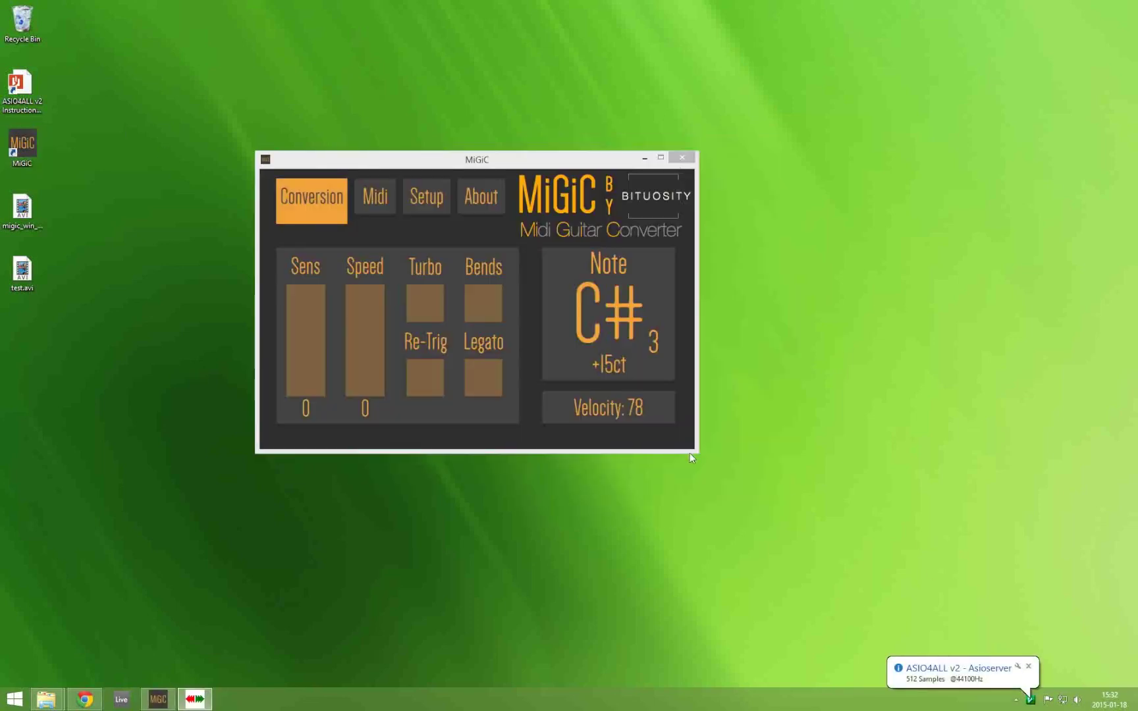
click(424, 197)
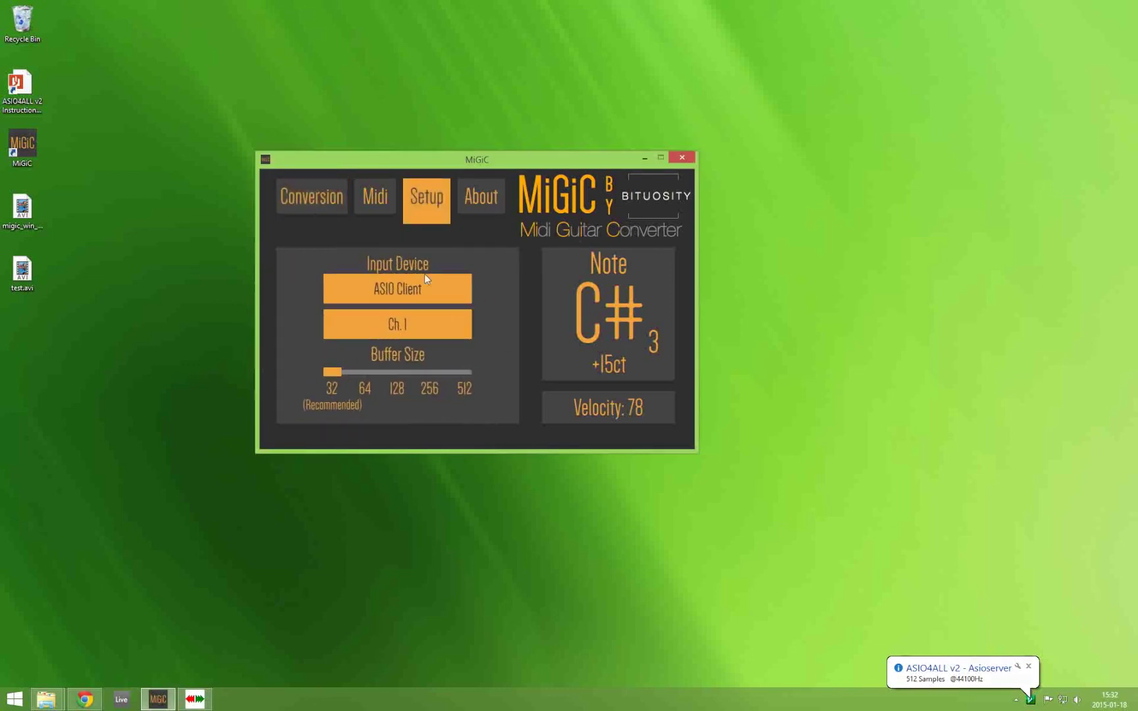
click(422, 285)
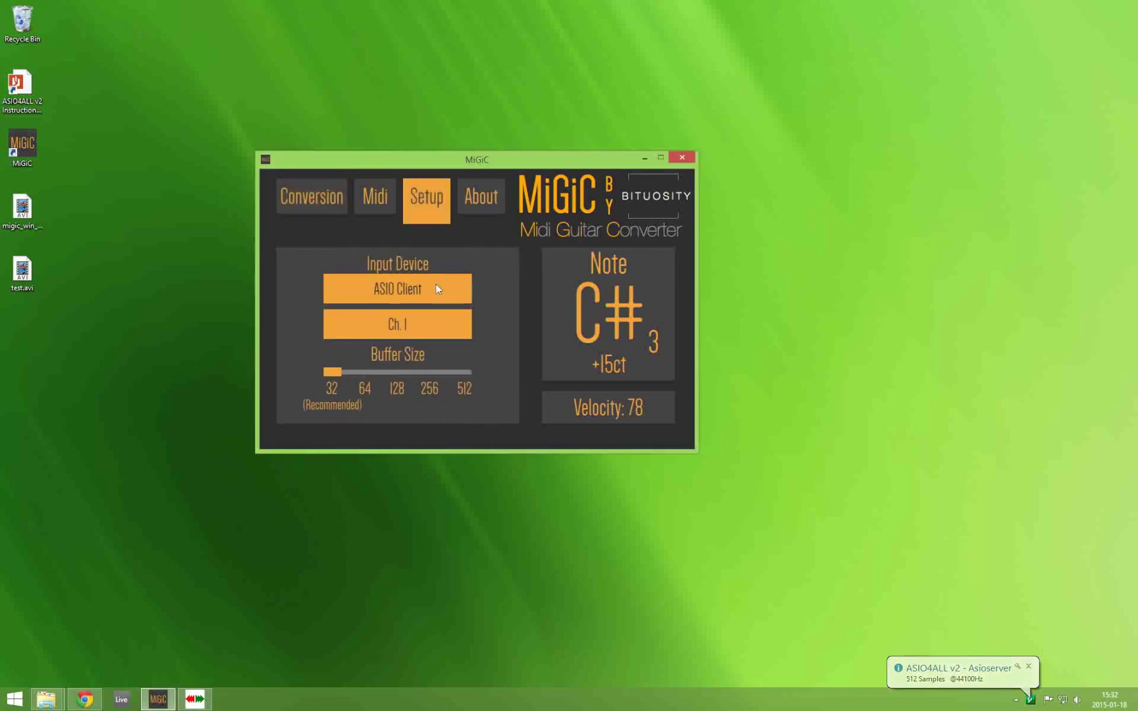
click(1028, 665)
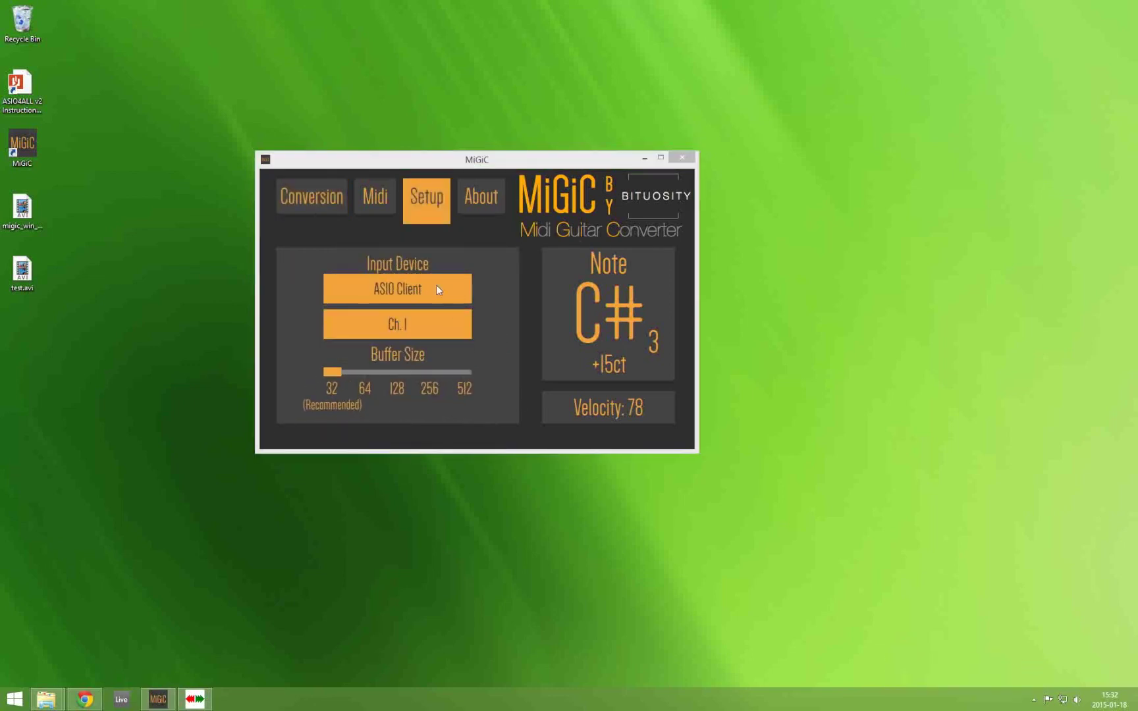
click(455, 267)
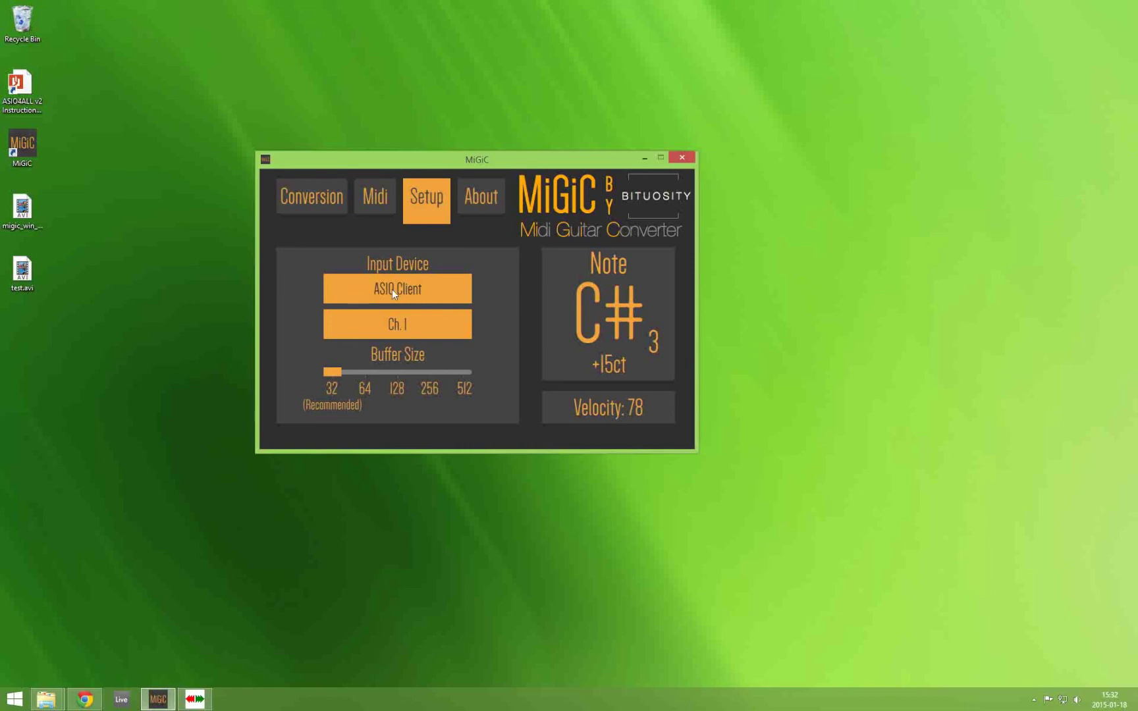
Step: Restore the ASIO Multi Server window, review its driver list keeping ASIO4ALL v2, and place it beside MiGiC
click(196, 700)
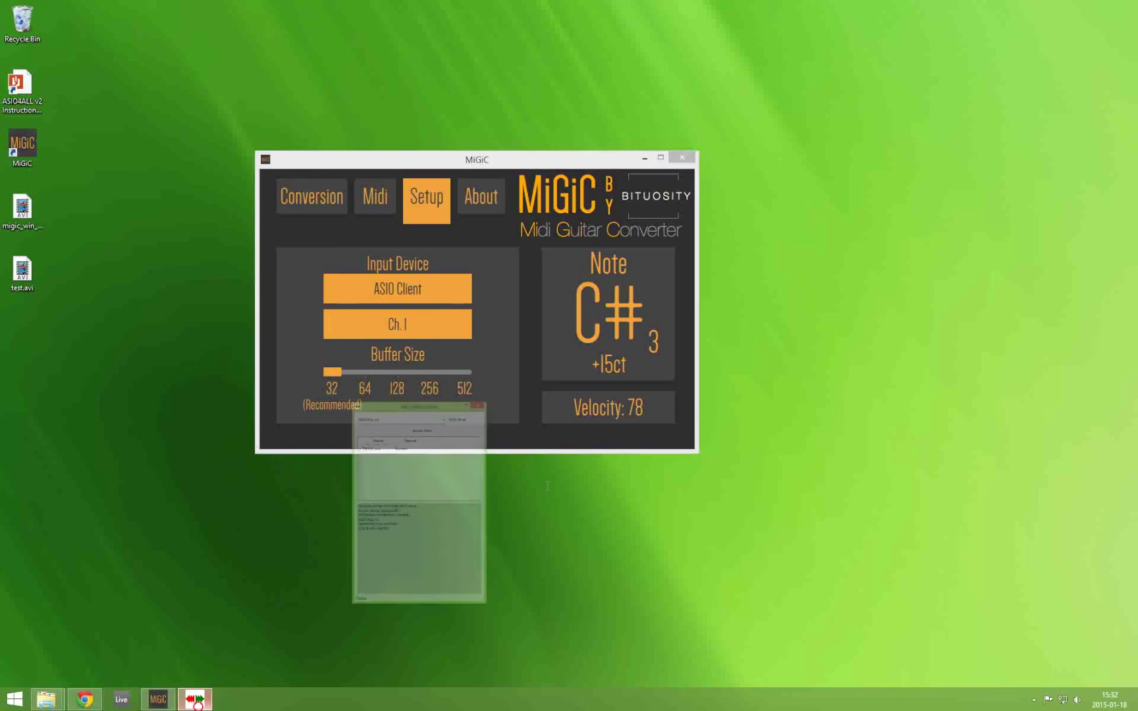
click(634, 175)
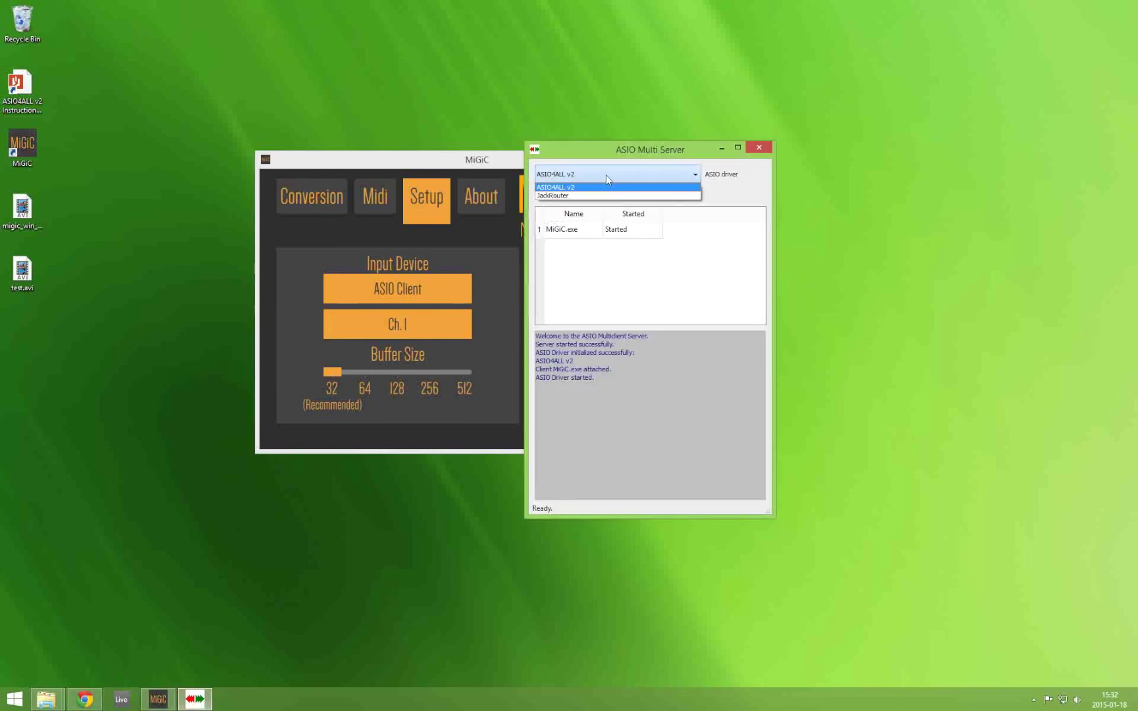
click(627, 173)
drag(641, 148, 950, 186)
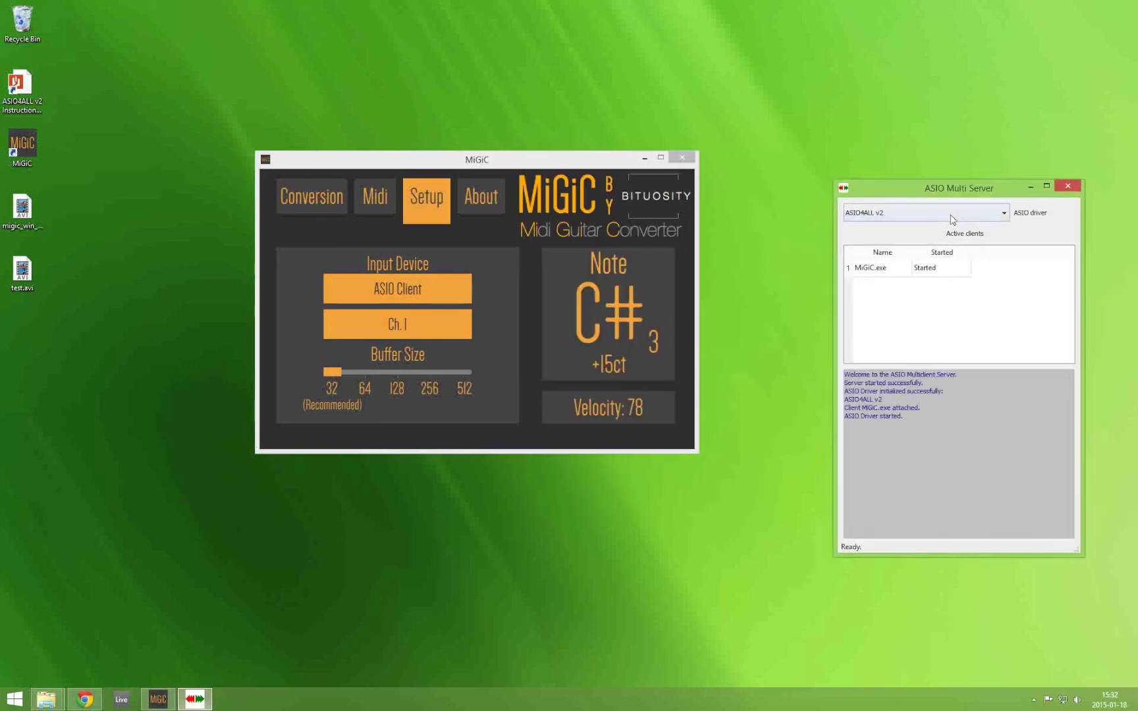